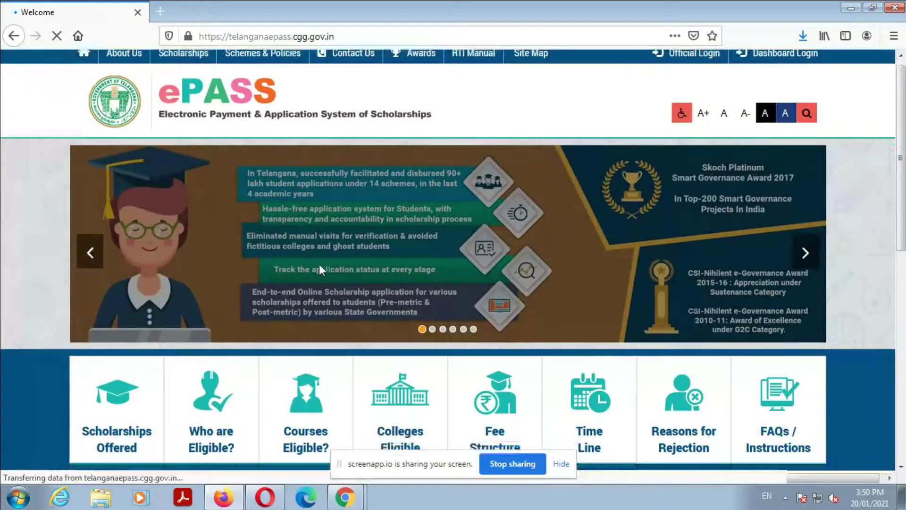
Step: Open Post Matric Scholarship Services and scroll to the Post Matric 2020-21 registration entries
scroll(319, 264, "down", 5)
left_click(341, 365)
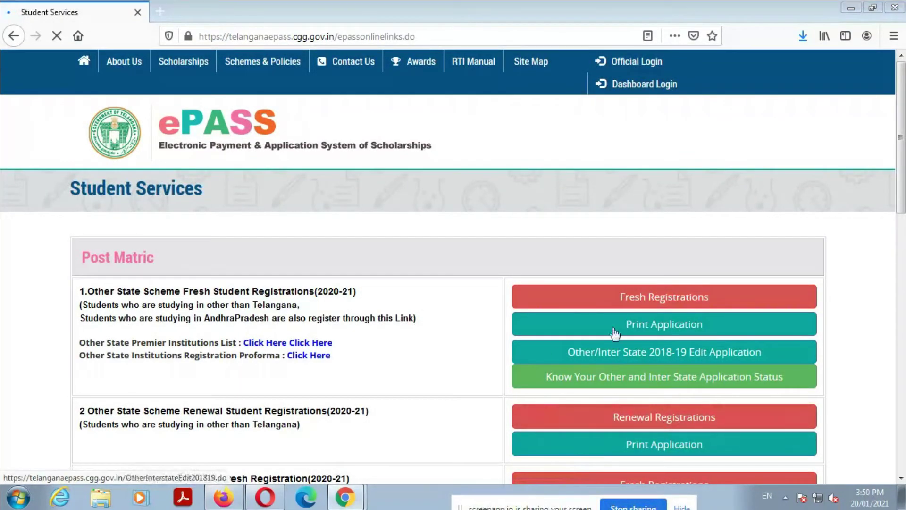
scroll(868, 259, "down", 2)
scroll(453, 264, "down", 2)
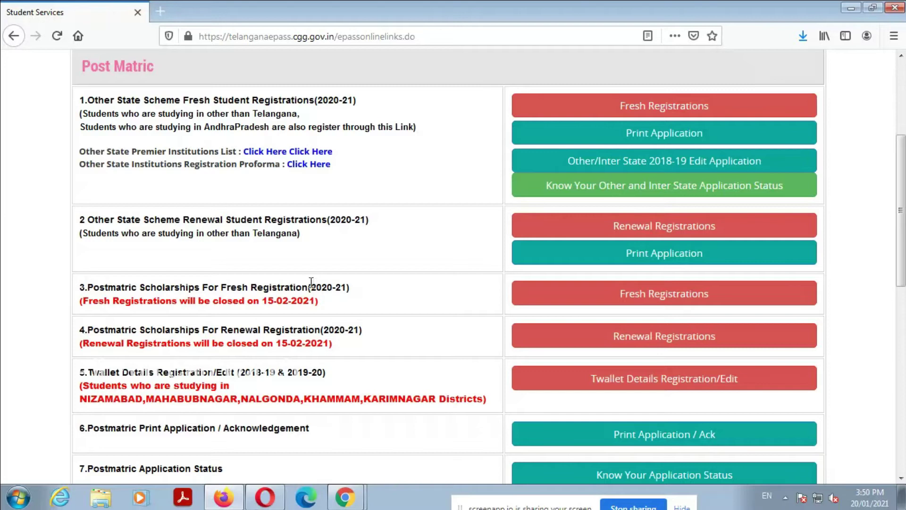
Step: Start 2020-21 fresh registration, confirm photo, Aadhaar, bonafide, passbook and CET order, then apply
left_click(596, 301)
scroll(598, 303, "down", 5)
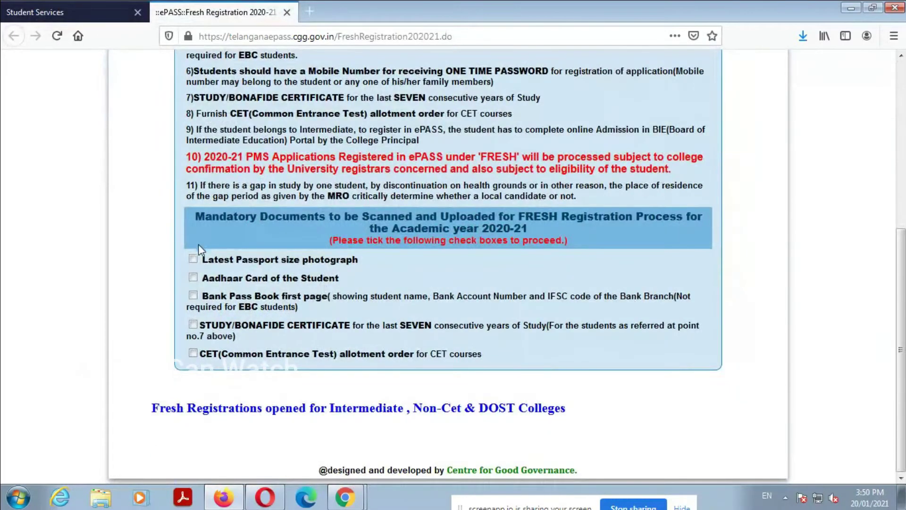
left_click(193, 260)
left_click(193, 277)
left_click(193, 324)
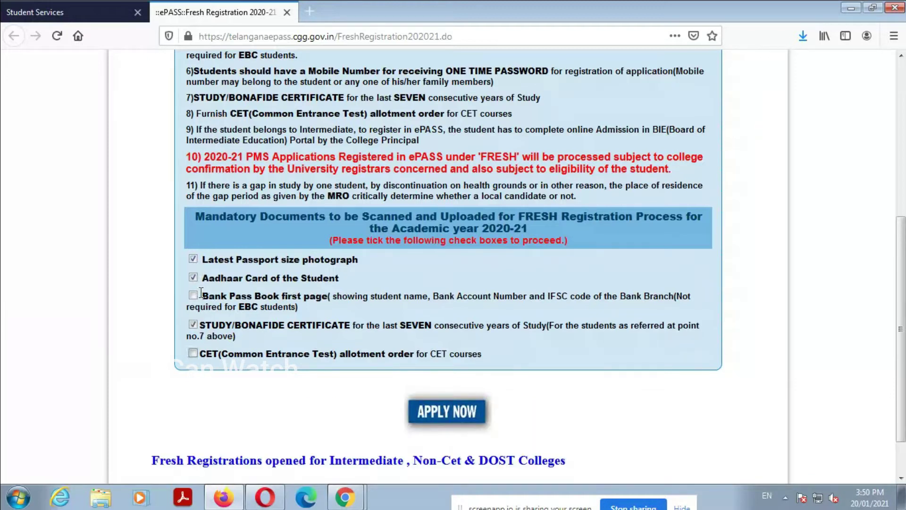
left_click(193, 295)
left_click(193, 352)
left_click(432, 412)
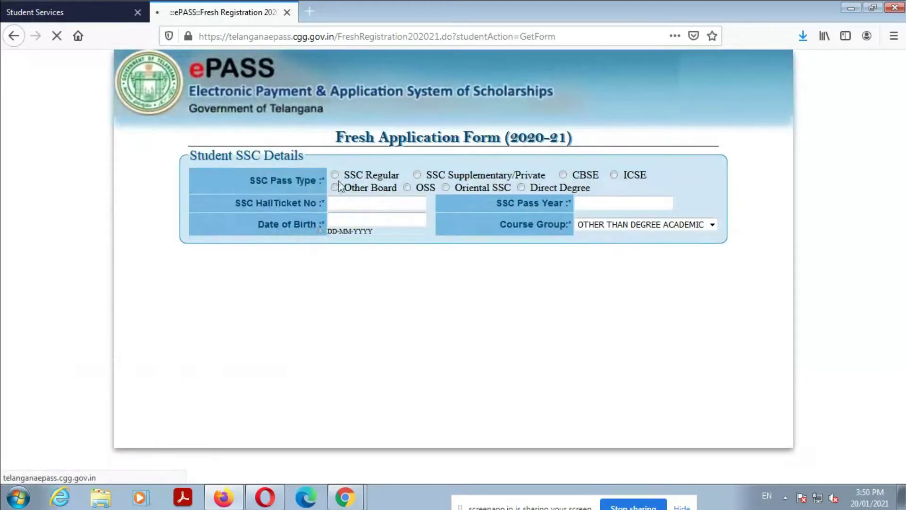
Step: Choose SSC Regular and enter the hall ticket number, pass year 2017 and the student's date of birth
left_click(329, 175)
left_click(326, 203)
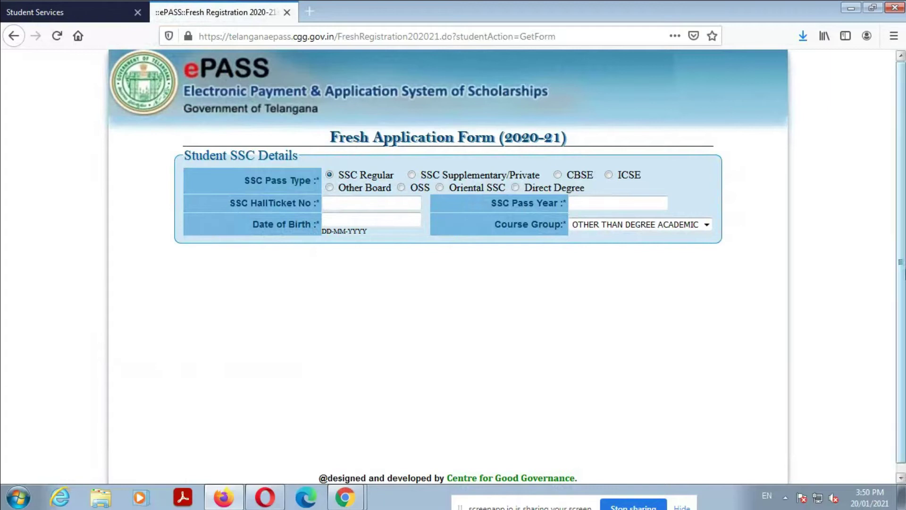
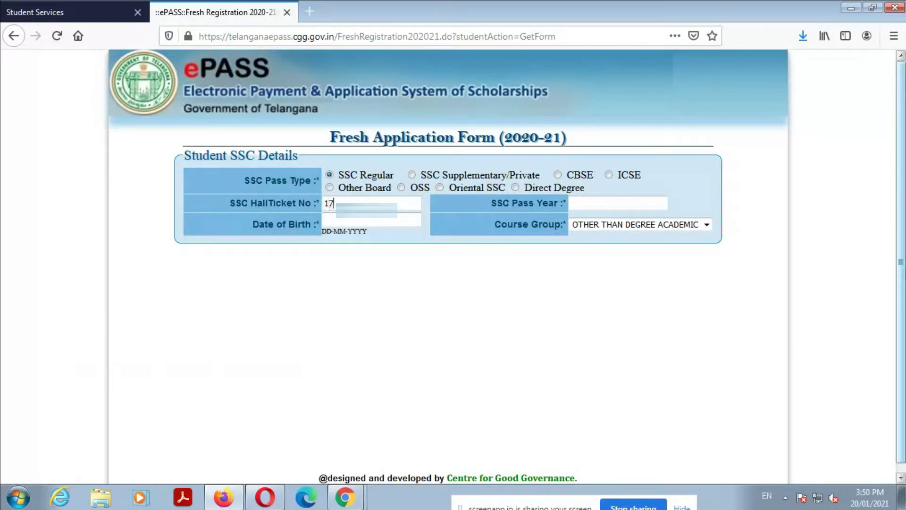
left_click(572, 203)
type("2017")
left_click(324, 220)
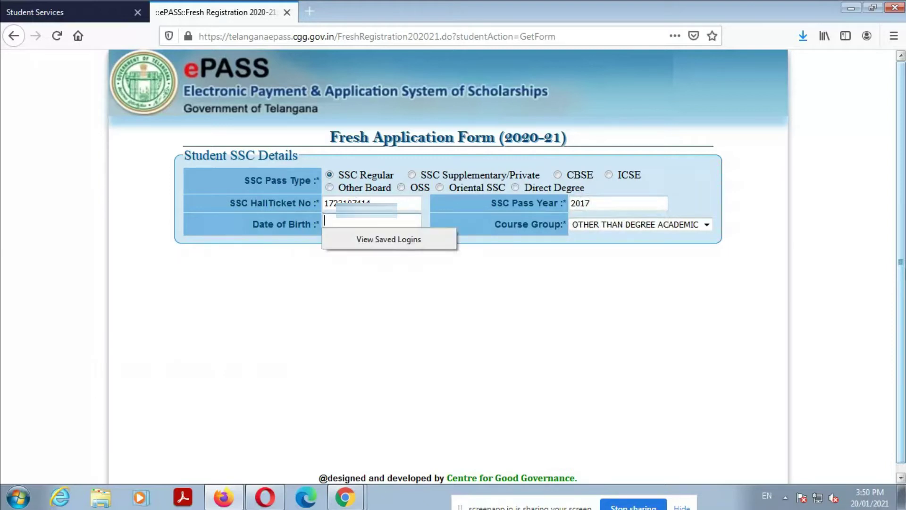
type("14-12-2000")
Step: Set the Course Group to DEGREE ACADEMIC
left_click(644, 225)
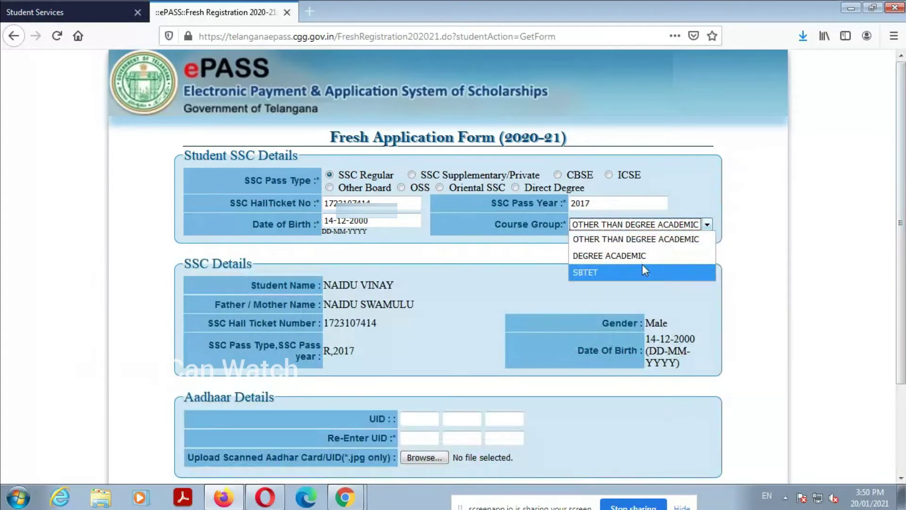
left_click(642, 258)
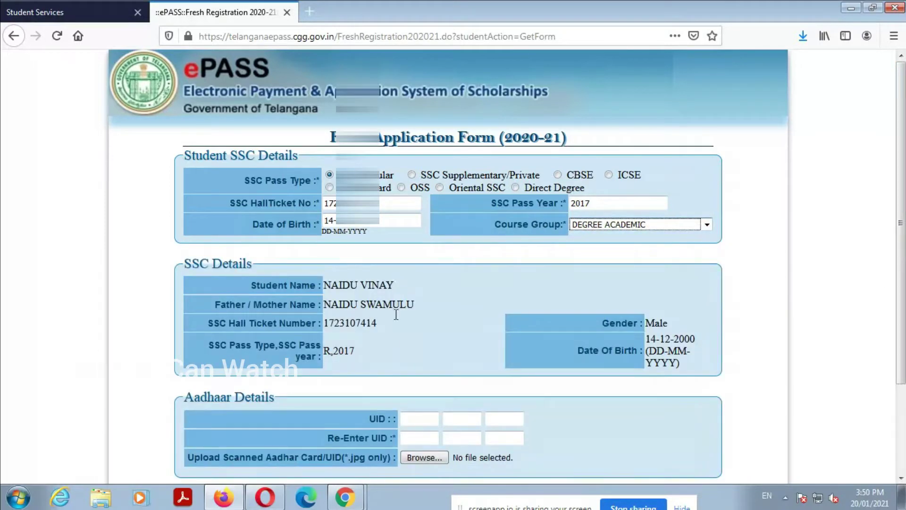
scroll(396, 315, "down", 3)
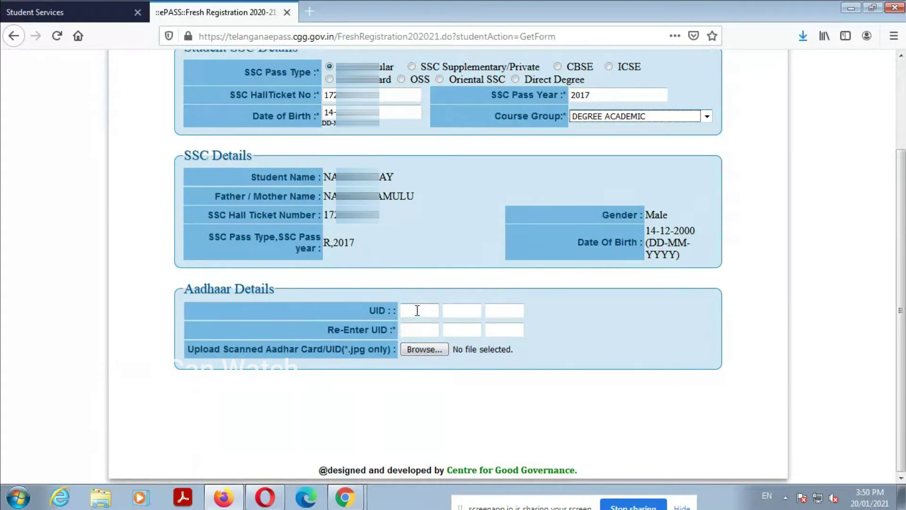
Step: Enter the Aadhaar UID in both boxes and attach AADHAR.jpg as the scanned card
left_click(417, 310)
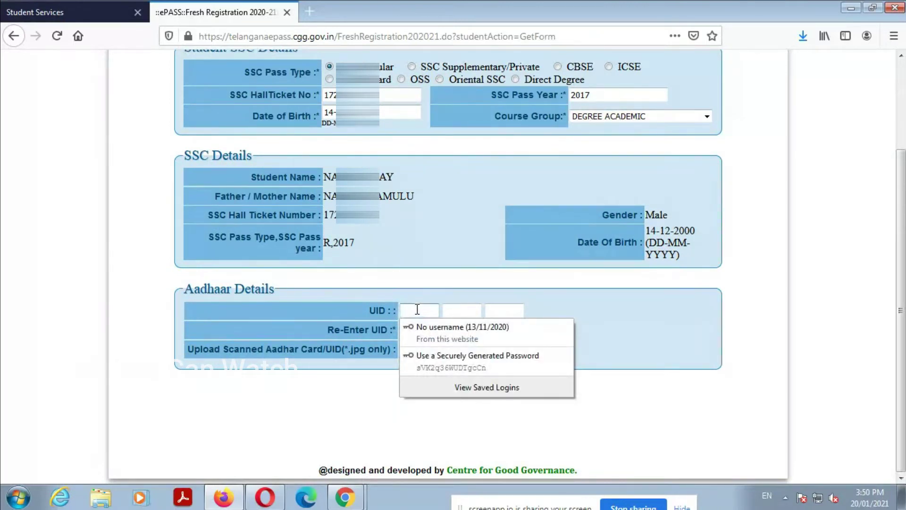
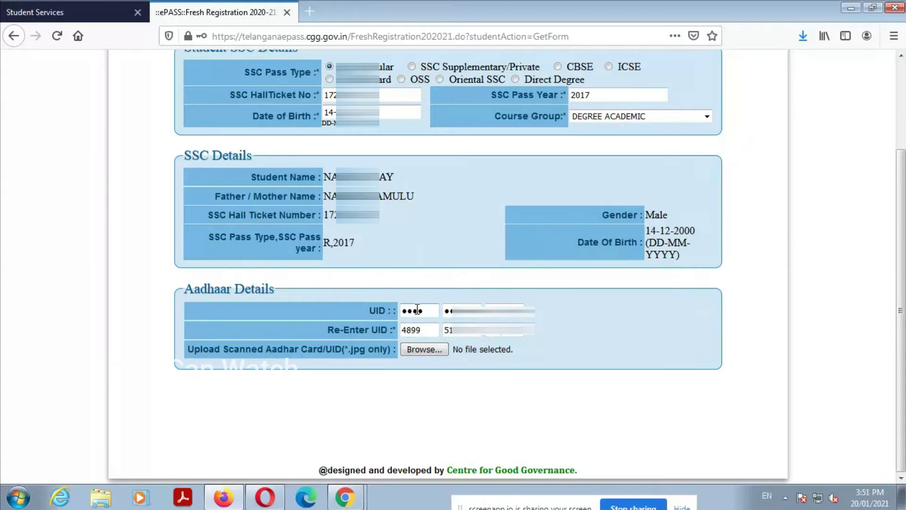
left_click(437, 350)
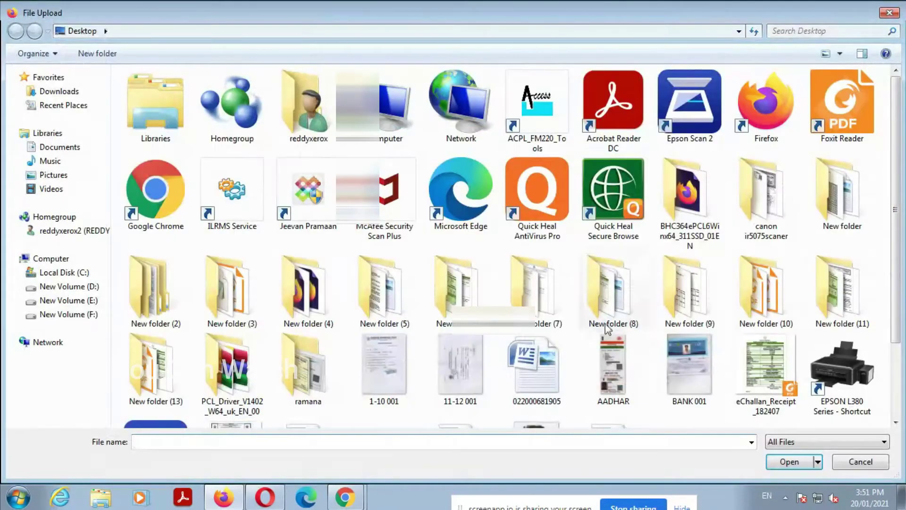
left_click(607, 361)
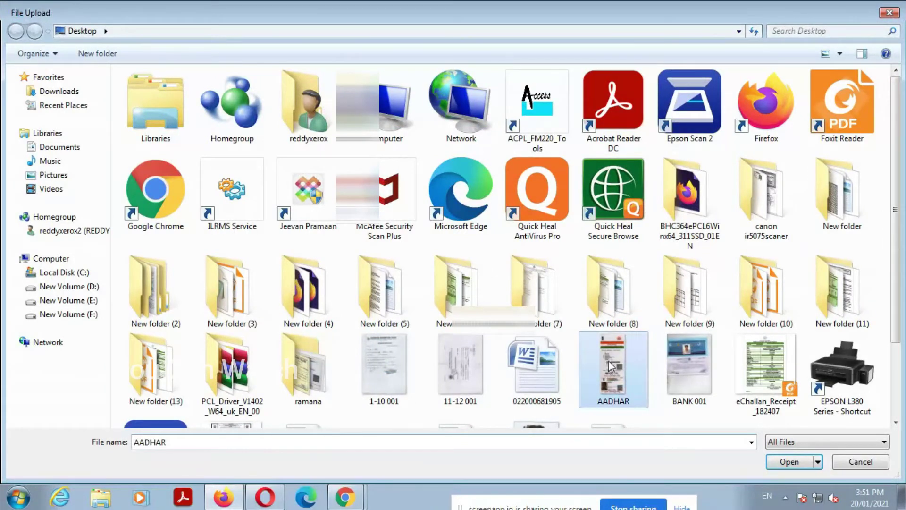
double_click(608, 361)
scroll(611, 338, "down", 5)
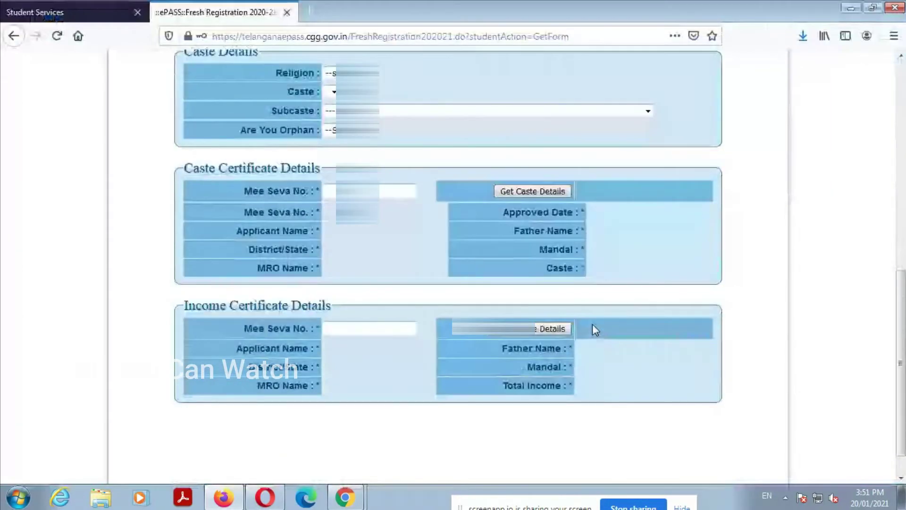
scroll(593, 324, "up", 6)
scroll(591, 319, "down", 4)
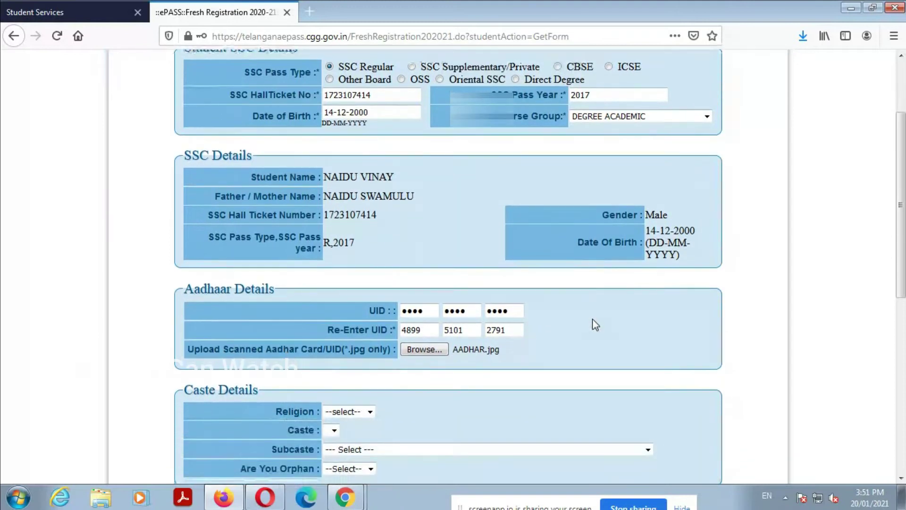
Step: Set religion to Hindu and caste to BC-A
left_click(361, 208)
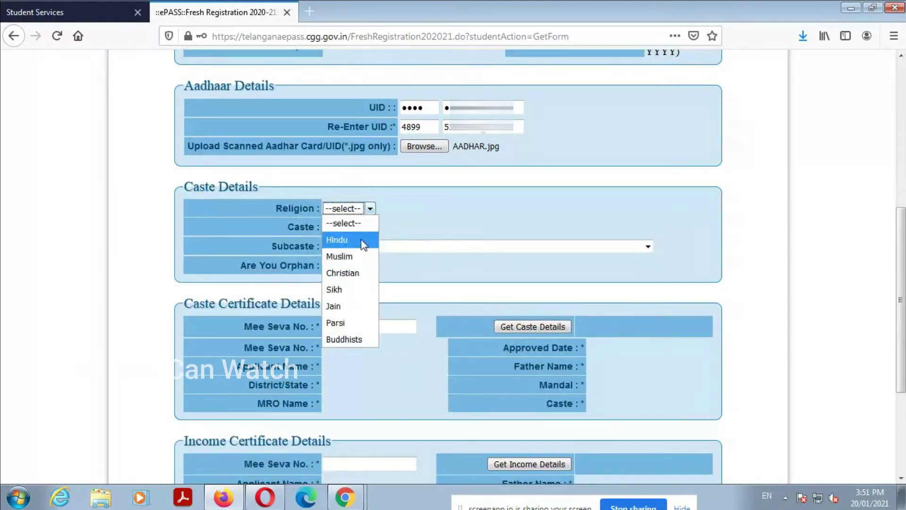
left_click(358, 240)
left_click(354, 227)
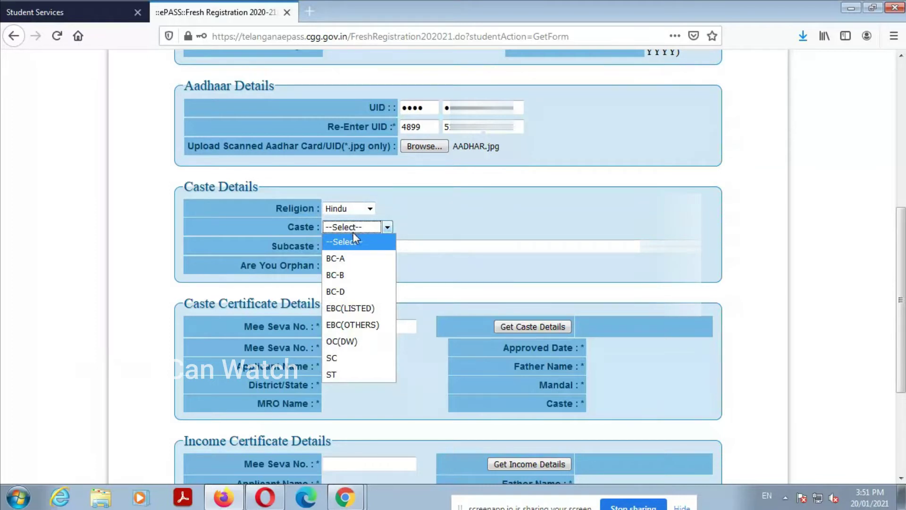
left_click(359, 261)
Step: Select PALLI(SL.NO.-1) as the subcaste, replacing an initial PALLIKAPU(SL.NO.-1) pick
left_click(362, 249)
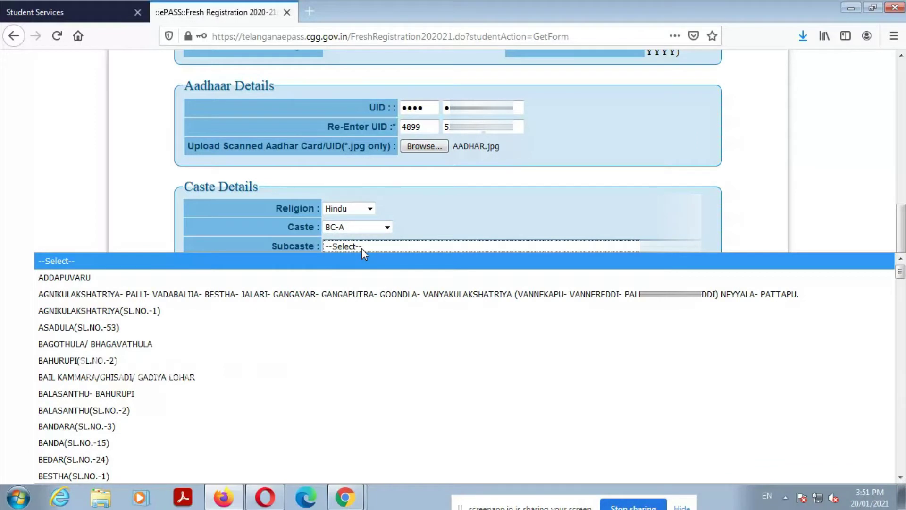
type("pall")
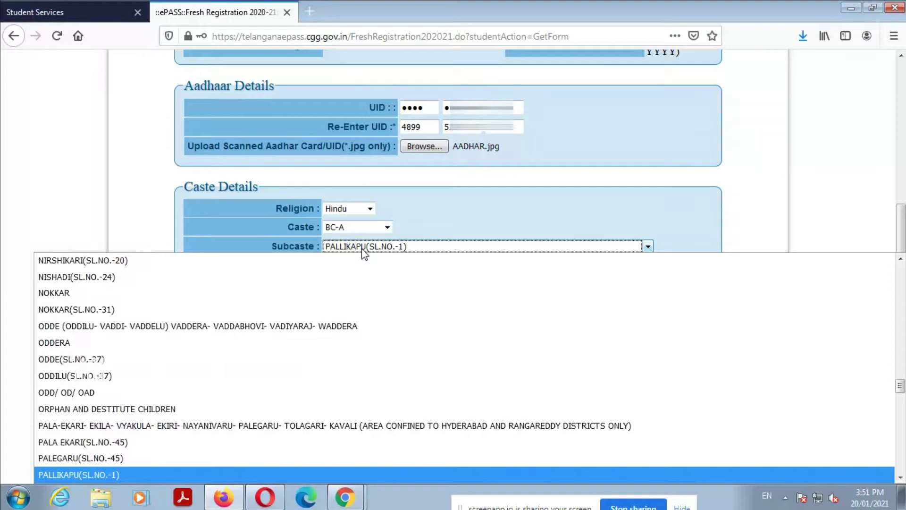
key("Down")
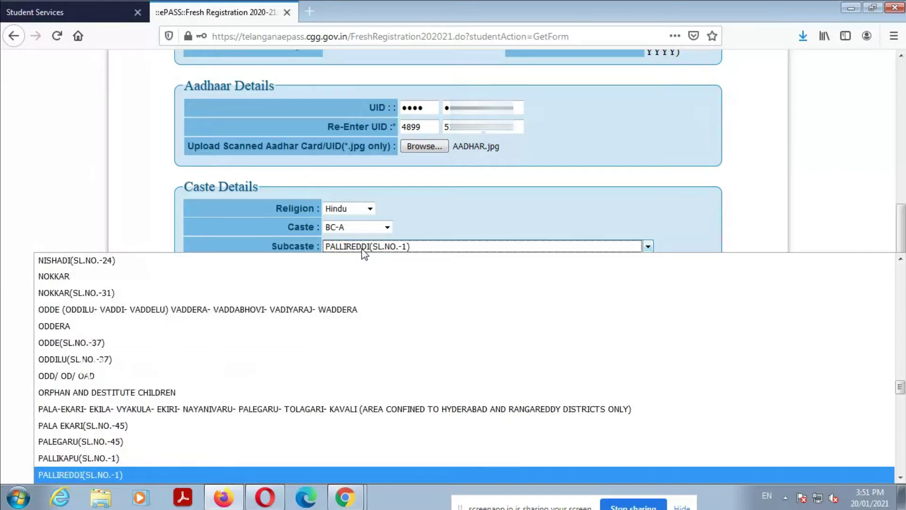
key("Up")
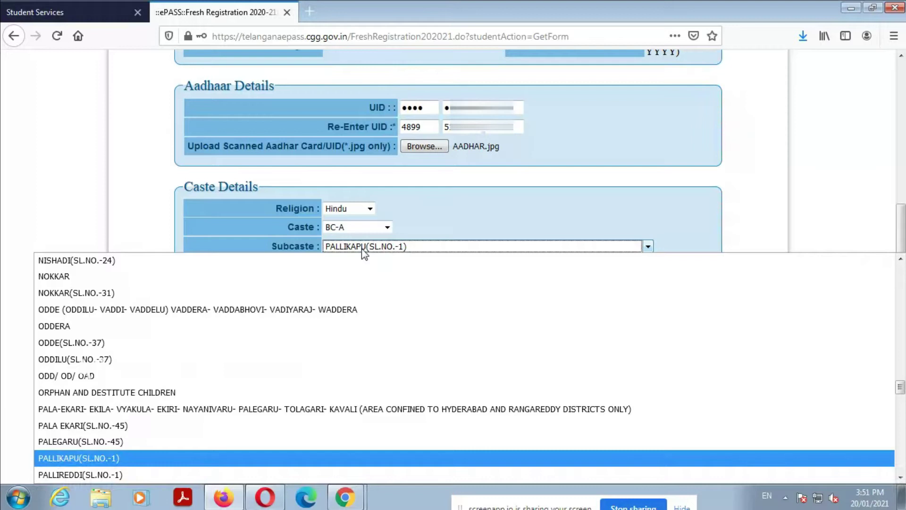
key("Return")
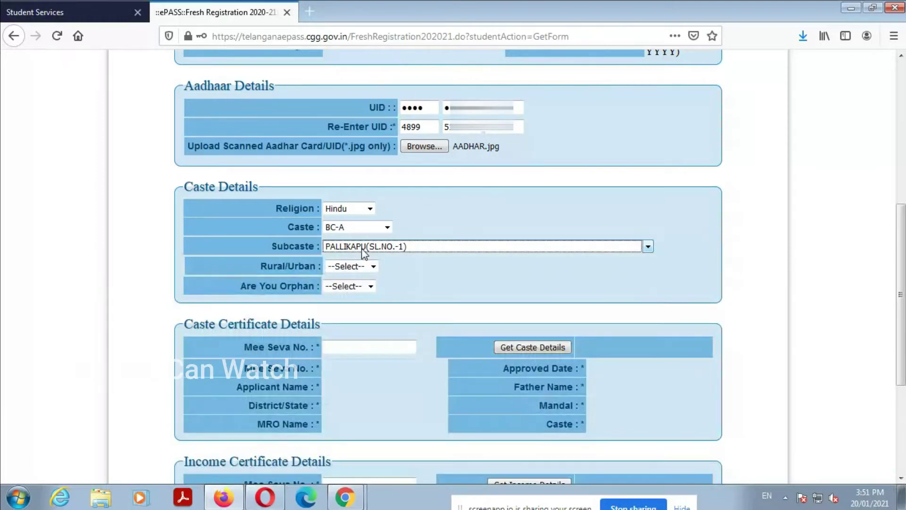
left_click(374, 246)
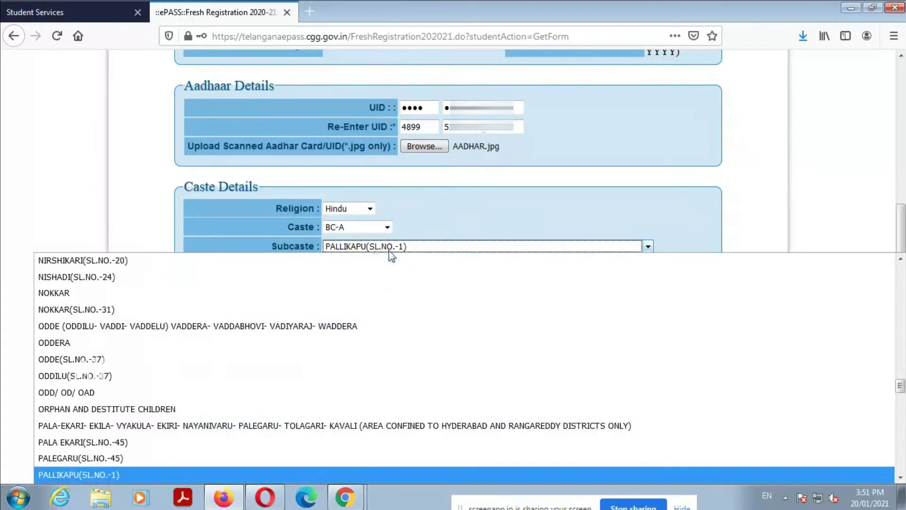
scroll(286, 376, "down", 5)
scroll(286, 376, "down", 2)
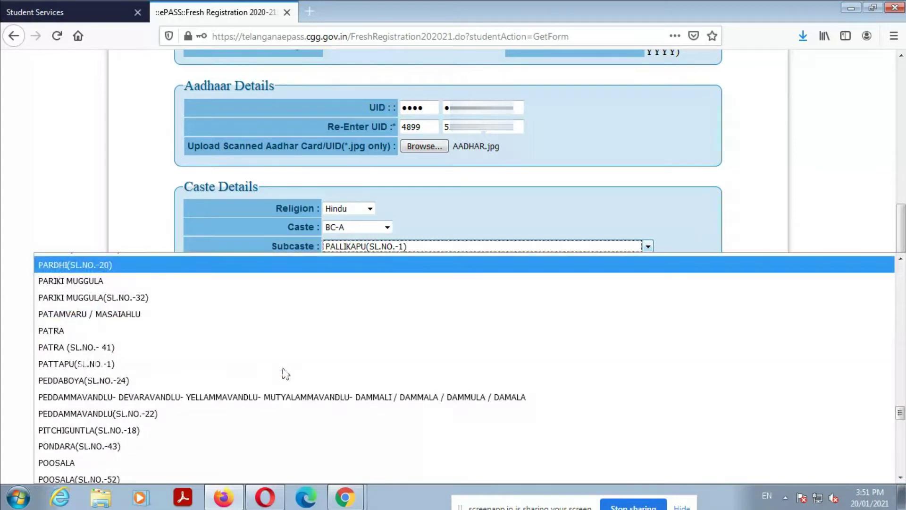
scroll(285, 373, "up", 3)
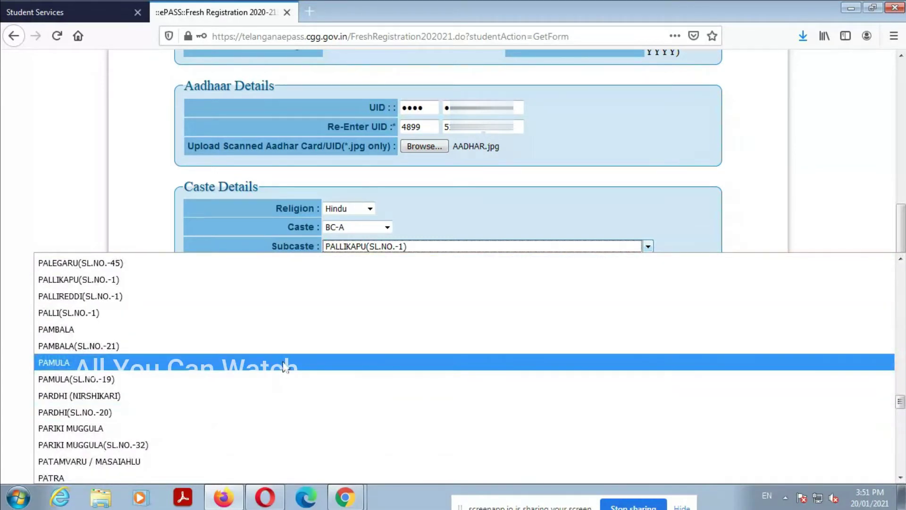
scroll(285, 367, "up", 1)
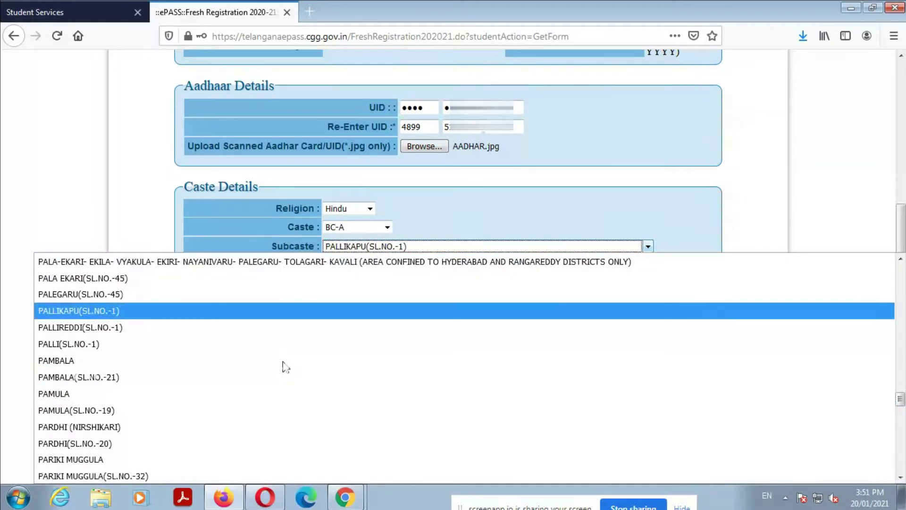
key("Down")
key("Down")
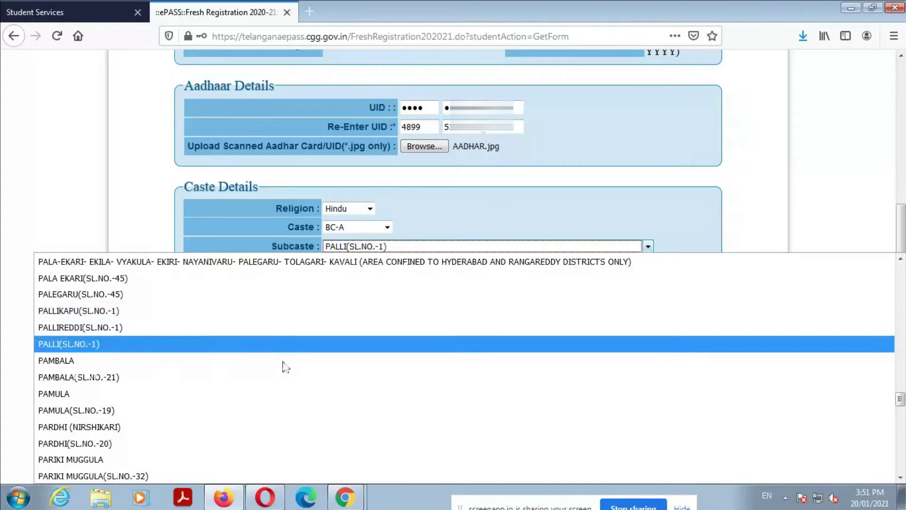
key("Return")
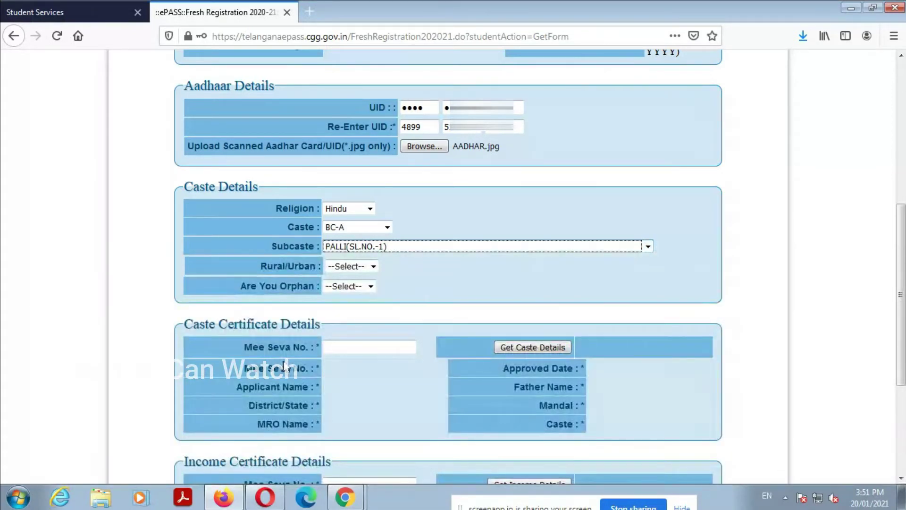
Step: Set the area to Urban and the orphan status to NO
left_click(350, 265)
left_click(357, 312)
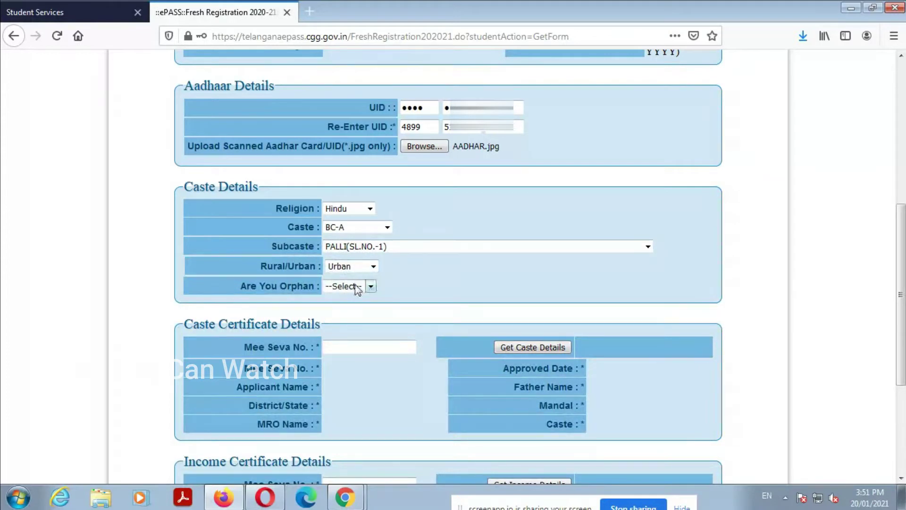
left_click(355, 283)
left_click(356, 314)
scroll(357, 322, "down", 3)
left_click(375, 212)
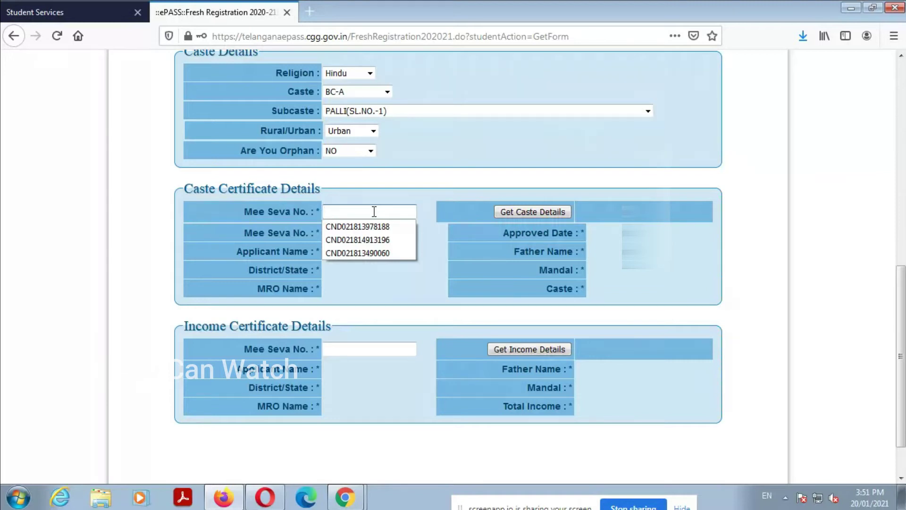
Step: Pick the caste certificate Mee Seva number from suggestions and fetch its caste details
type("CN")
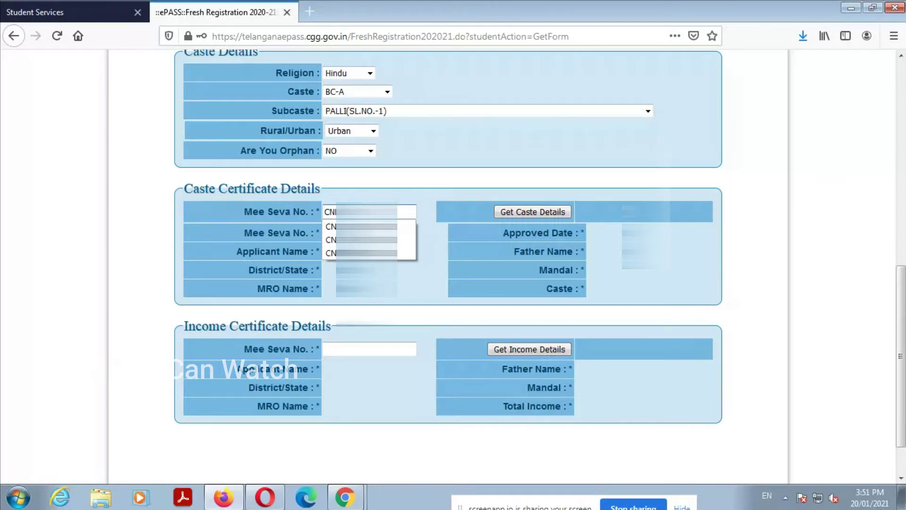
key("Down")
key("Return")
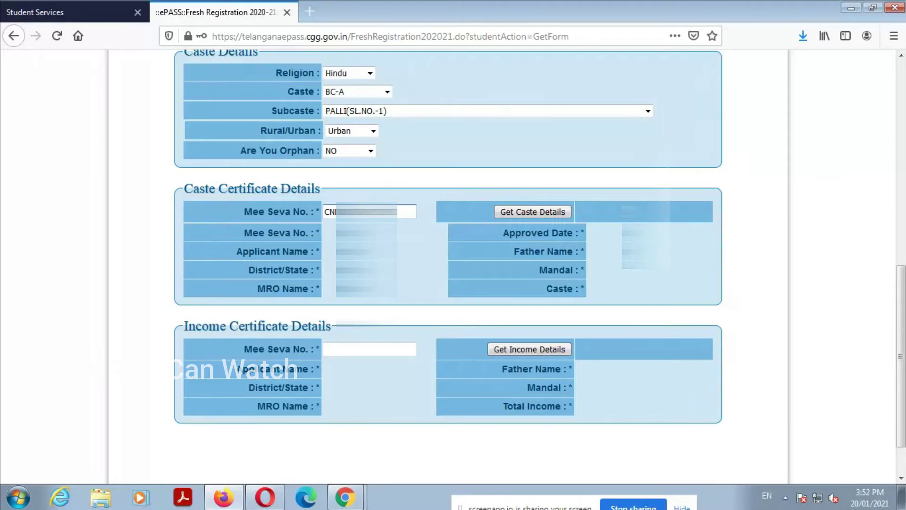
left_click(520, 211)
Step: Enter the income certificate Mee Seva number and fetch income details showing 150000.00
scroll(481, 270, "down", 2)
left_click(358, 295)
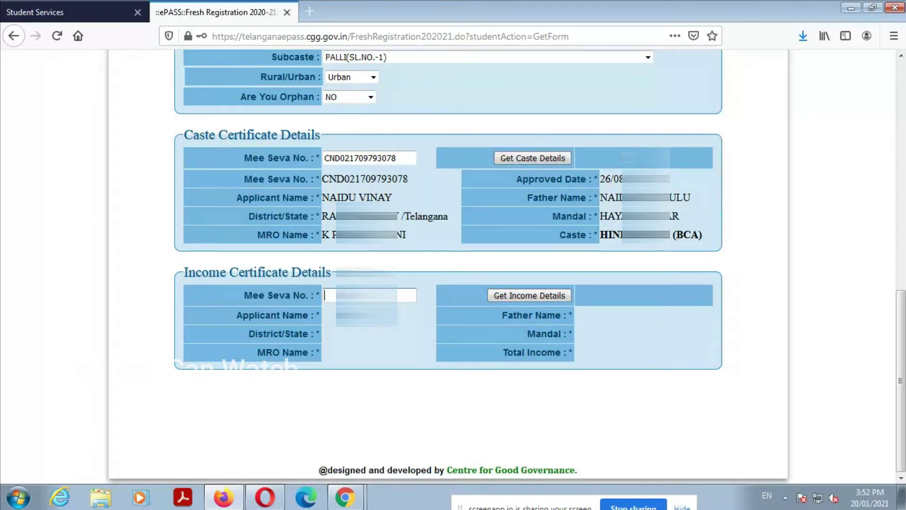
type("IC0")
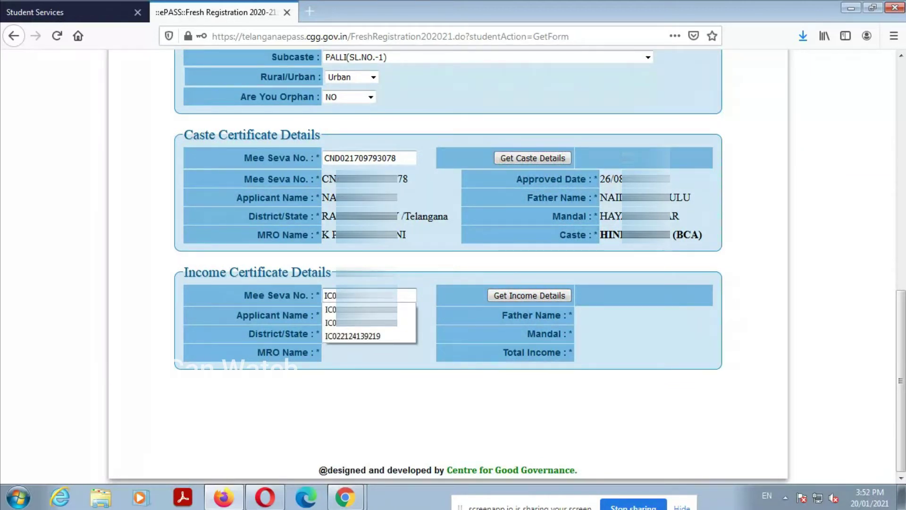
type("02")
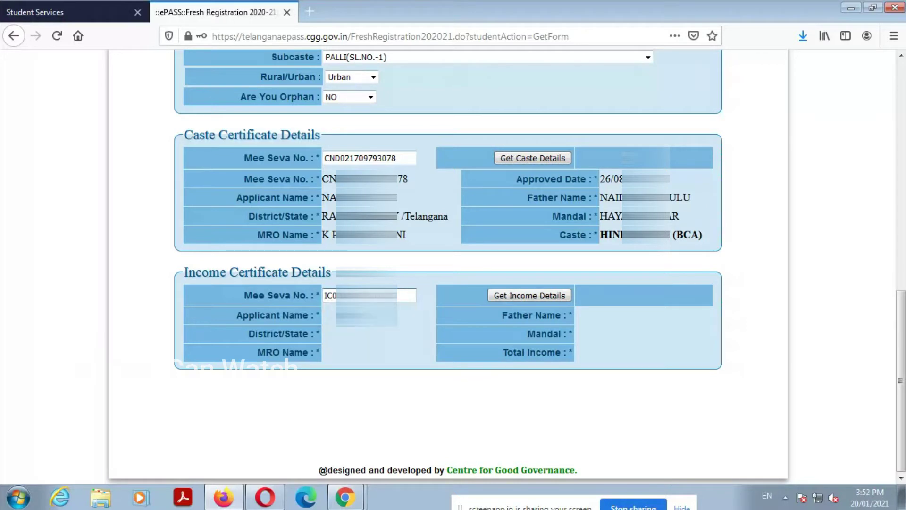
left_click(510, 295)
Step: Enter the student's DOST ID to load B.Com(Computer Applications) at VEDA DEGREE COLLEGE CHAMPAPET
scroll(508, 306, "down", 3)
left_click(296, 353)
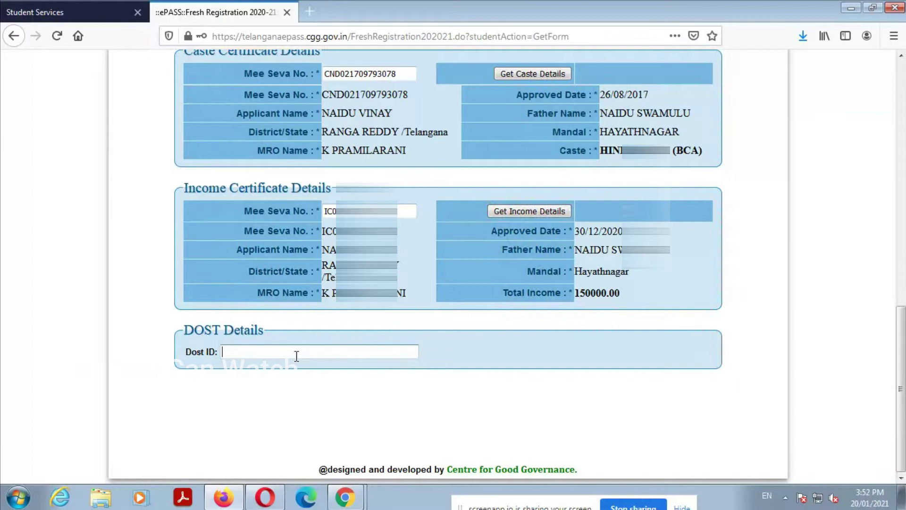
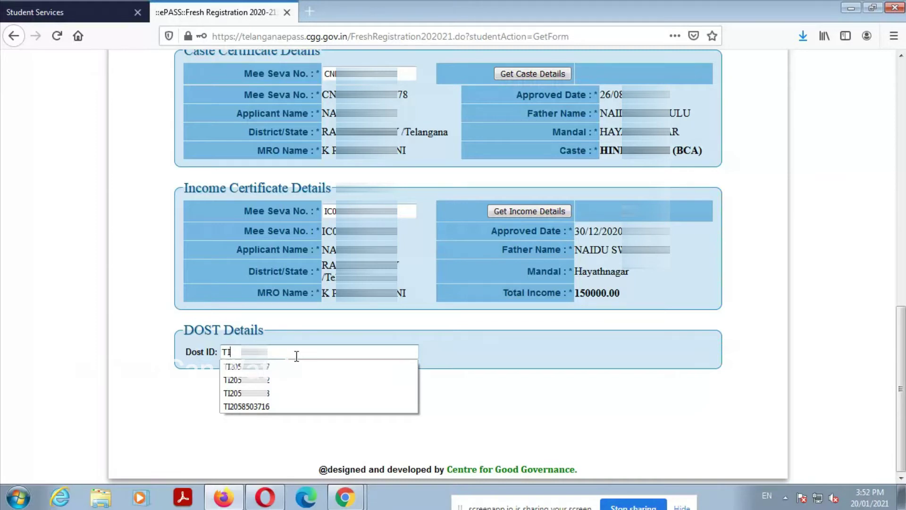
left_click(589, 384)
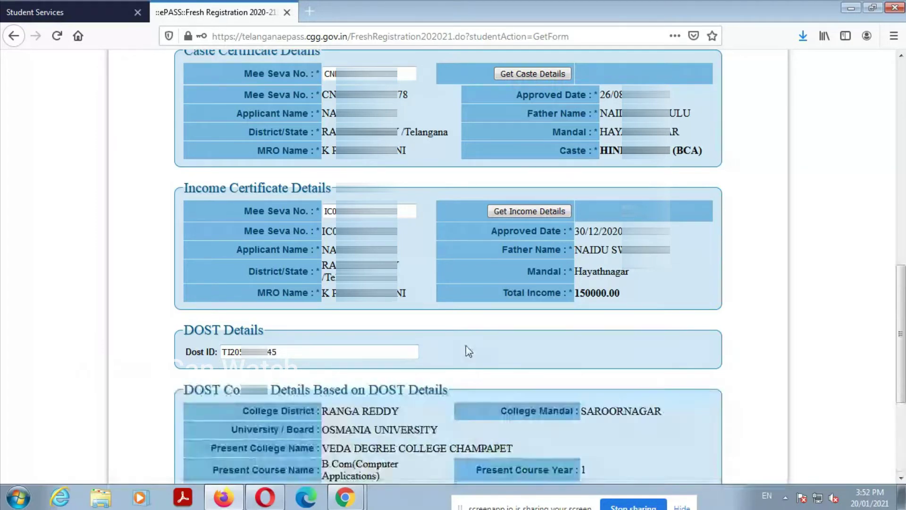
Step: Set the mobile owner to SELF, enter the mobile number, and begin re-entering it
scroll(475, 353, "down", 4)
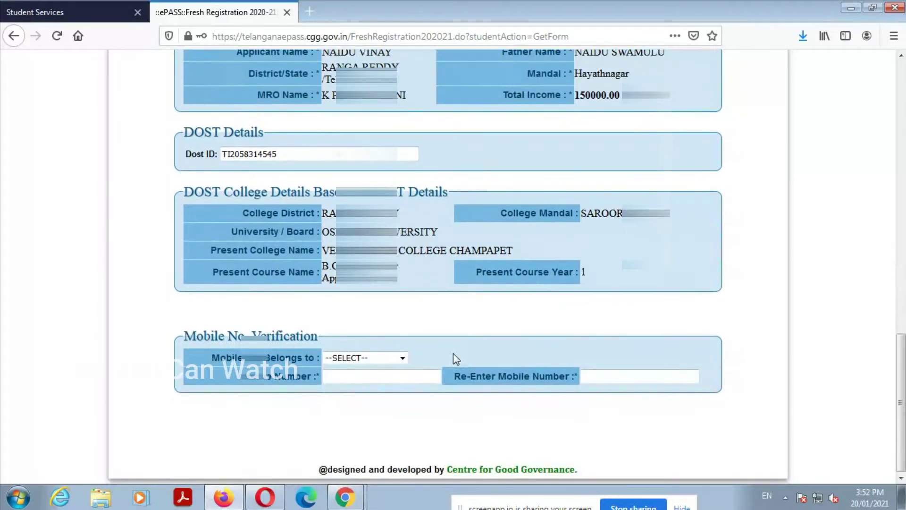
left_click(378, 357)
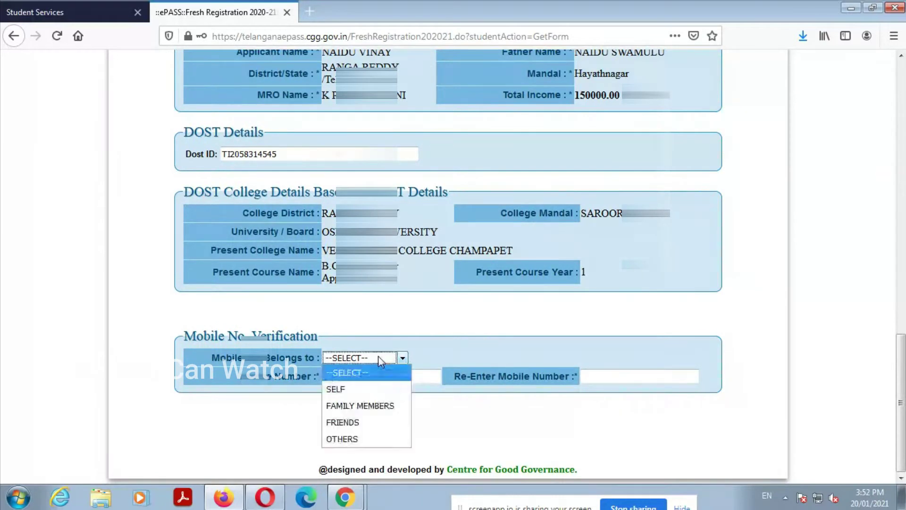
left_click(358, 390)
left_click(361, 376)
type("987")
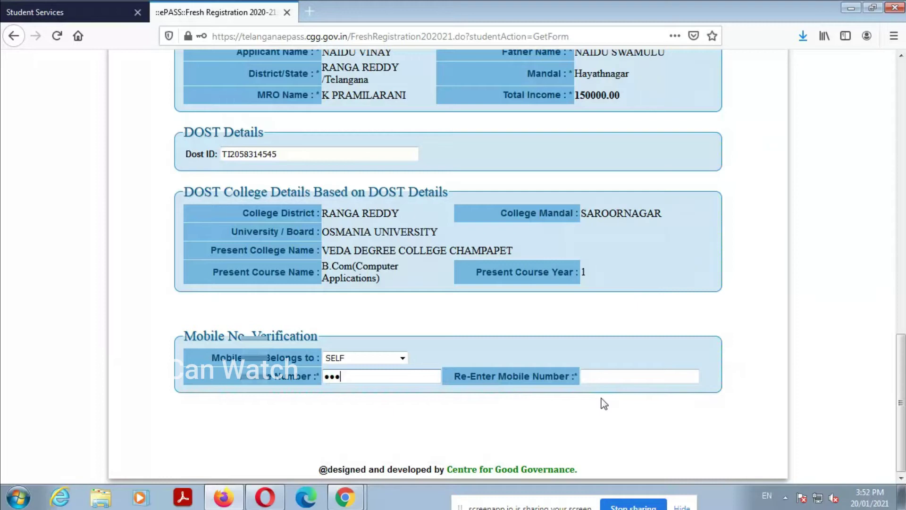
type("6543210")
key("Tab")
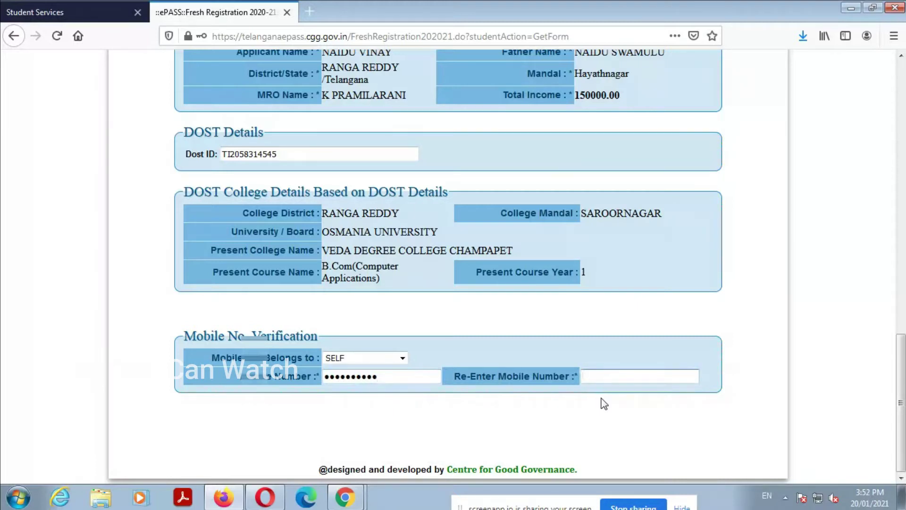
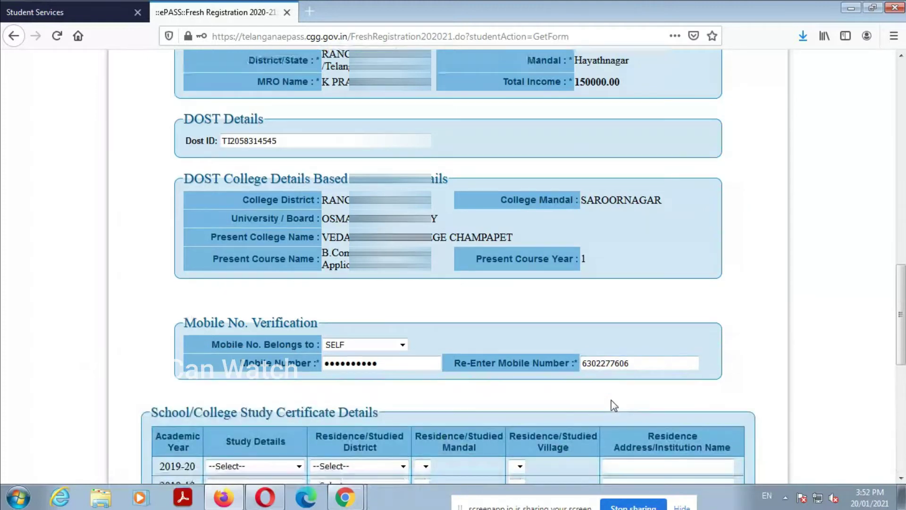
Step: Set the 2019-20 and 2018-19 study details to the Inter/Diploma/ITI intermediate courses
scroll(613, 396, "down", 4)
left_click(273, 278)
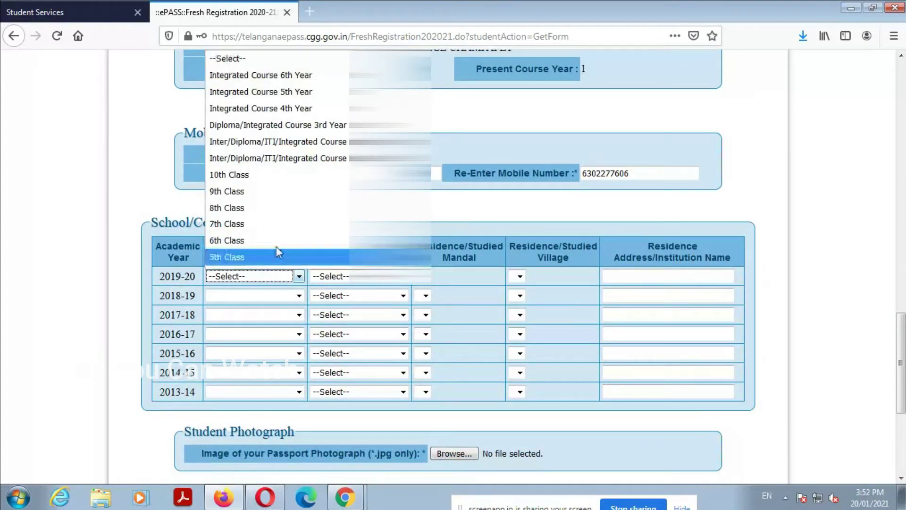
left_click(315, 141)
left_click(255, 276)
left_click(255, 276)
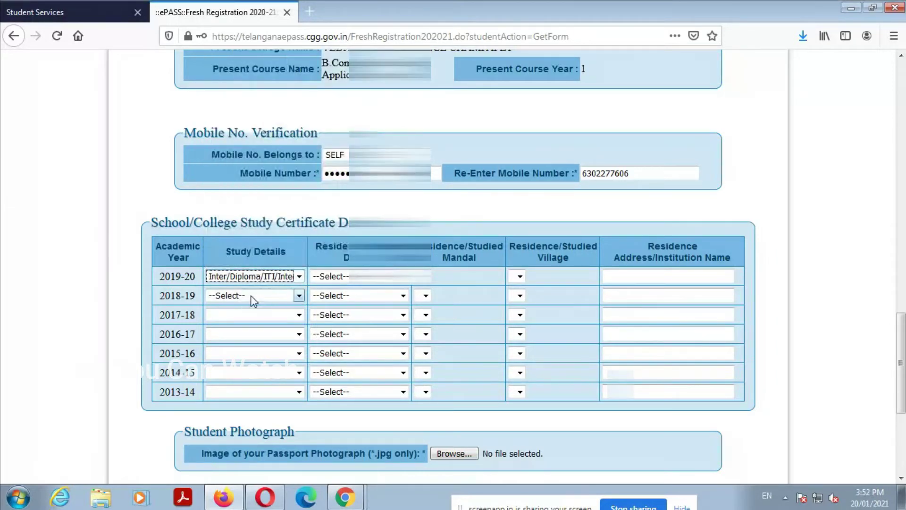
left_click(250, 297)
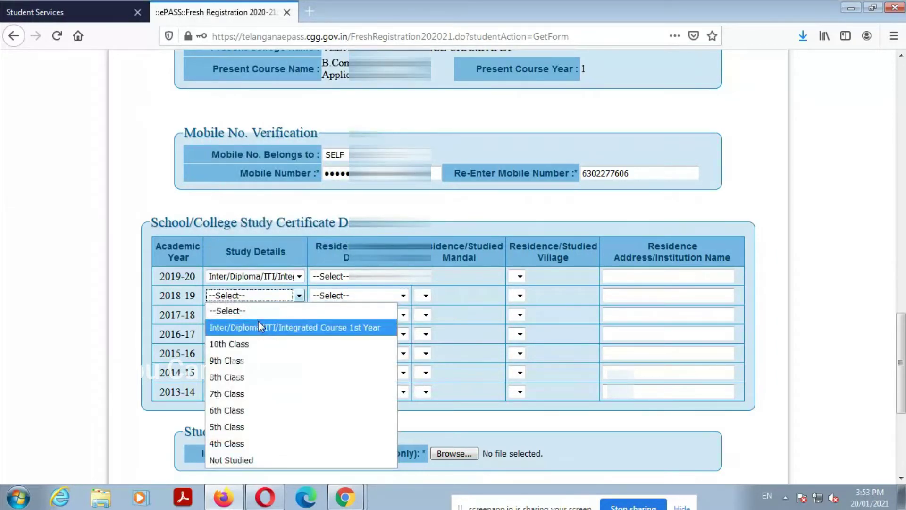
left_click(249, 310)
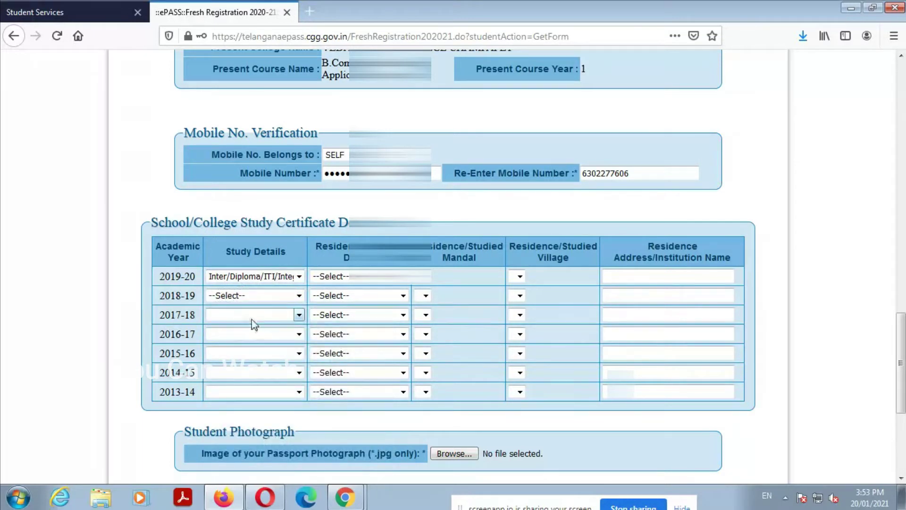
left_click(250, 296)
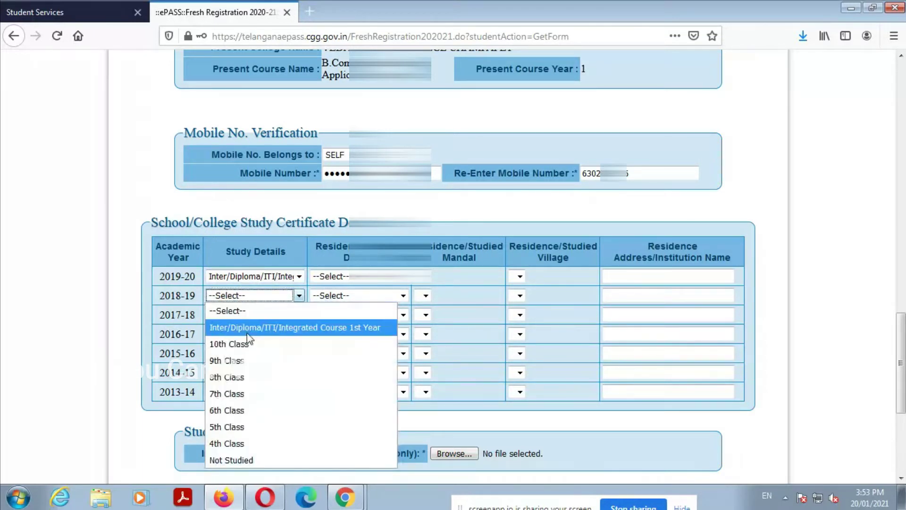
left_click(248, 333)
Step: Set 2017-18 through 2013-14 study details to 10th, 9th, 8th, 7th and 6th Class
left_click(230, 315)
left_click(229, 346)
left_click(232, 335)
left_click(238, 367)
left_click(238, 353)
left_click(231, 383)
left_click(238, 373)
left_click(231, 387)
left_click(238, 372)
left_click(232, 405)
left_click(228, 392)
left_click(231, 423)
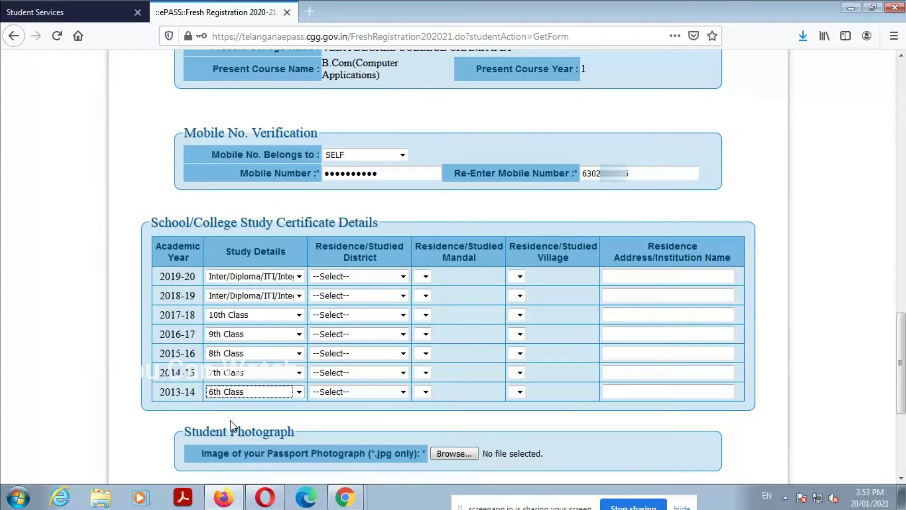
Step: Set the 2019-20 and 2018-19 residence districts to Telangana-RANGA REDDY
left_click(360, 277)
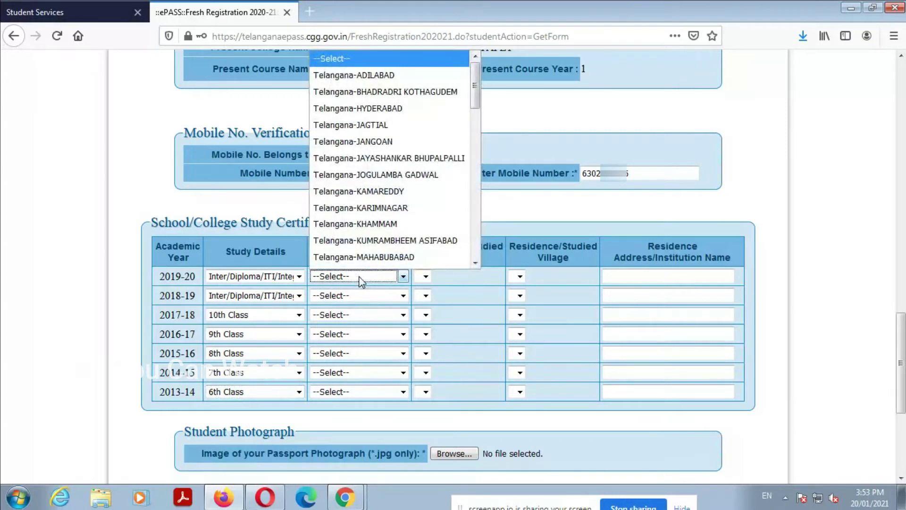
key("Down")
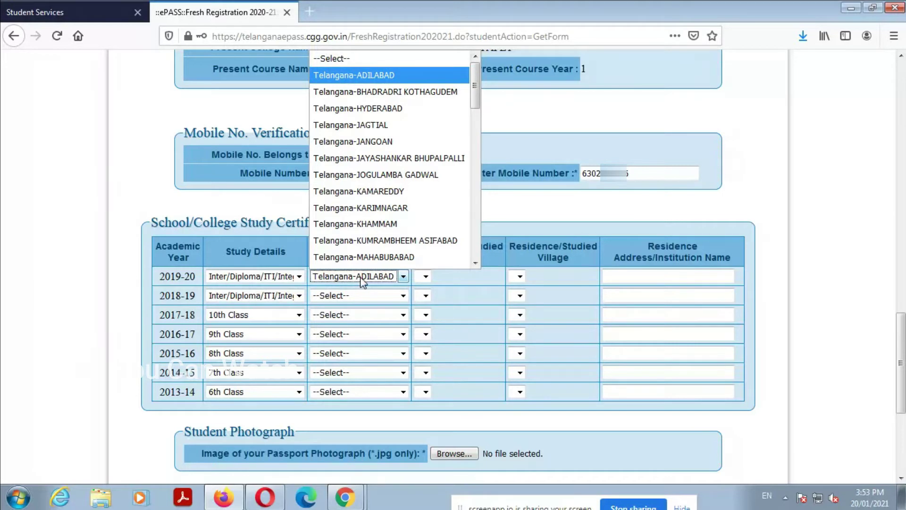
key("a")
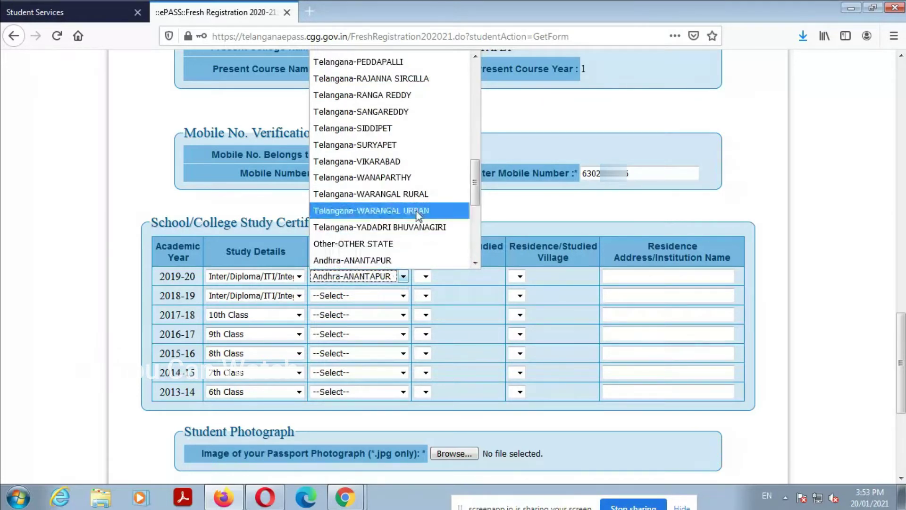
scroll(415, 206, "down", 1)
scroll(415, 203, "up", 4)
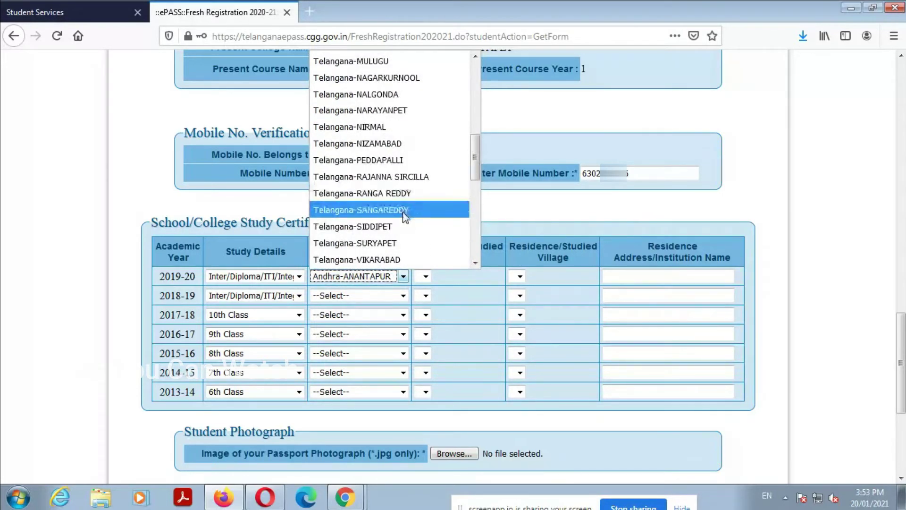
left_click(409, 193)
left_click(359, 295)
scroll(396, 189, "down", 1)
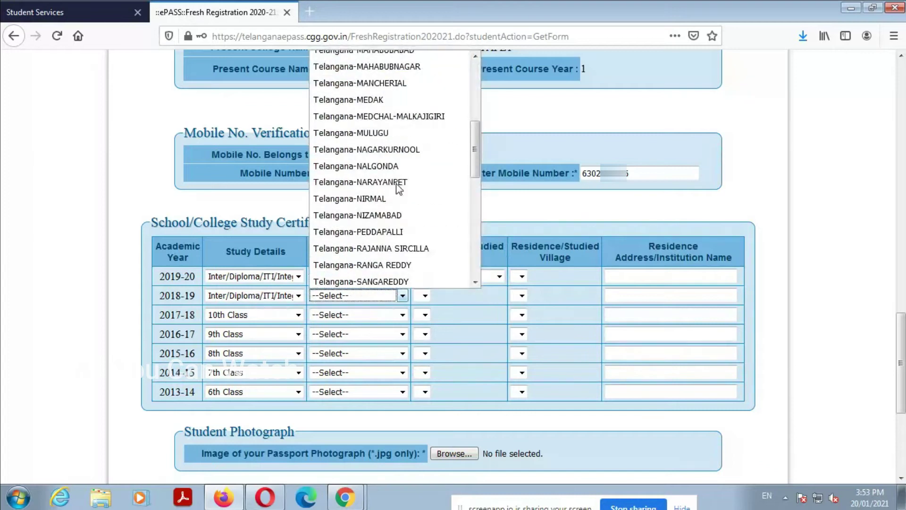
left_click(403, 266)
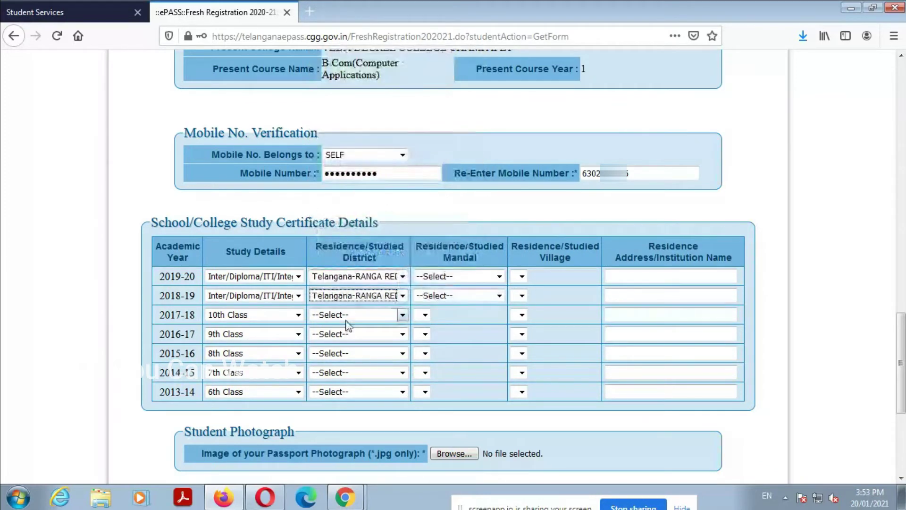
Step: Set the 2017-18 through 2013-14 residence districts to Telangana-RANGA REDDY too
left_click(344, 317)
scroll(377, 222, "down", 3)
scroll(378, 219, "down", 1)
left_click(378, 267)
left_click(366, 334)
scroll(372, 236, "down", 4)
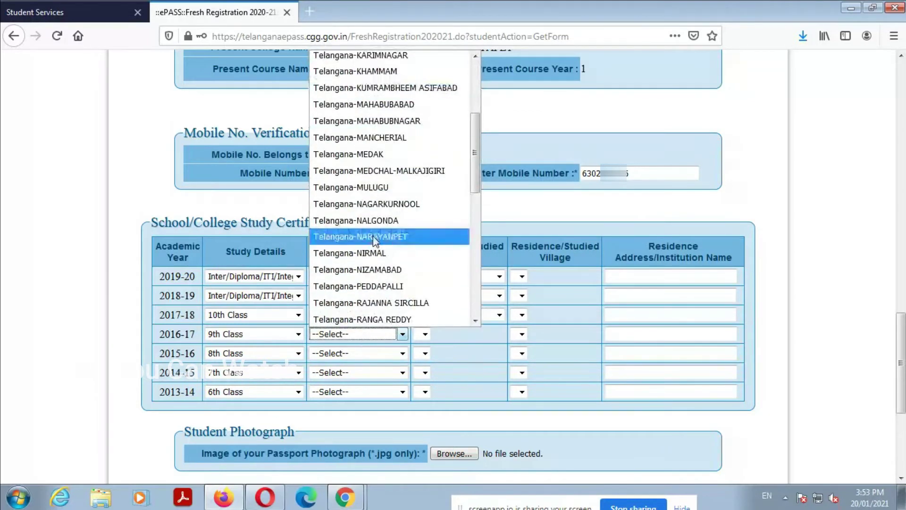
left_click(384, 267)
left_click(356, 354)
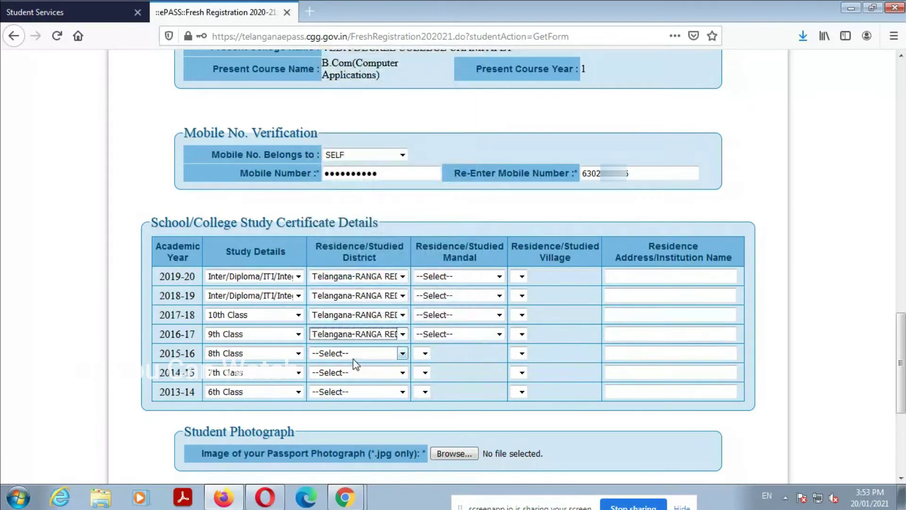
scroll(392, 141, "down", 3)
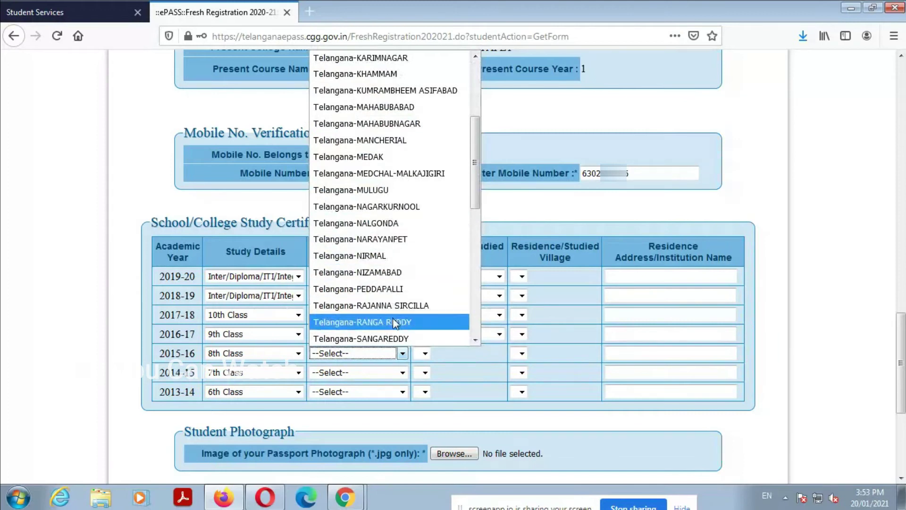
left_click(392, 321)
scroll(352, 361, "down", 3)
left_click(356, 238)
scroll(368, 293, "down", 5)
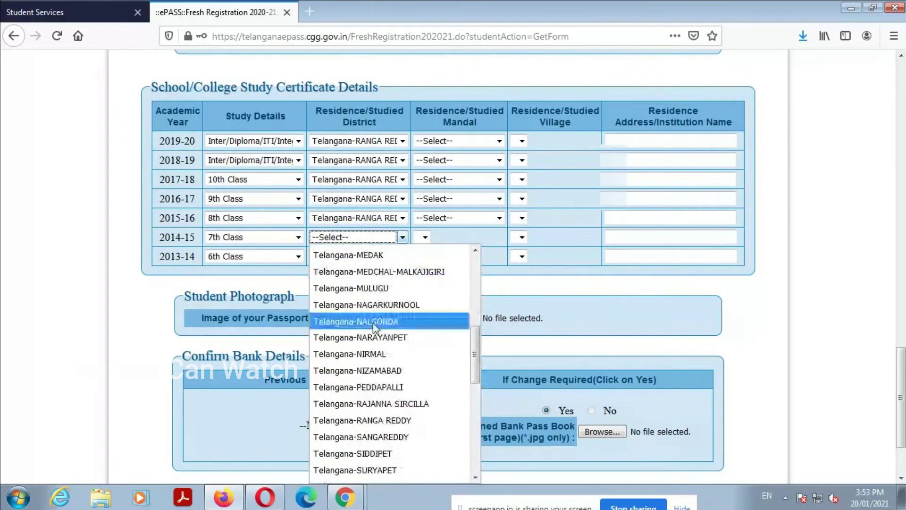
left_click(378, 415)
left_click(349, 257)
scroll(368, 307, "down", 5)
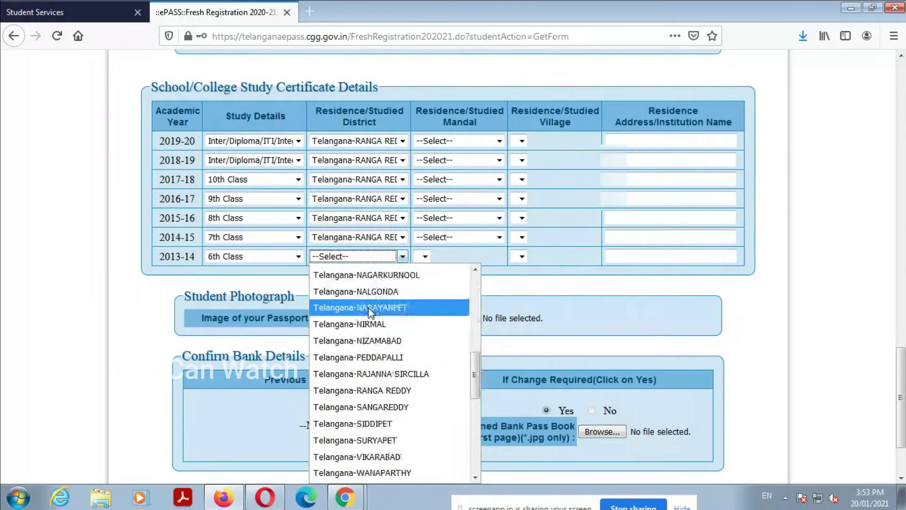
left_click(378, 392)
left_click(452, 140)
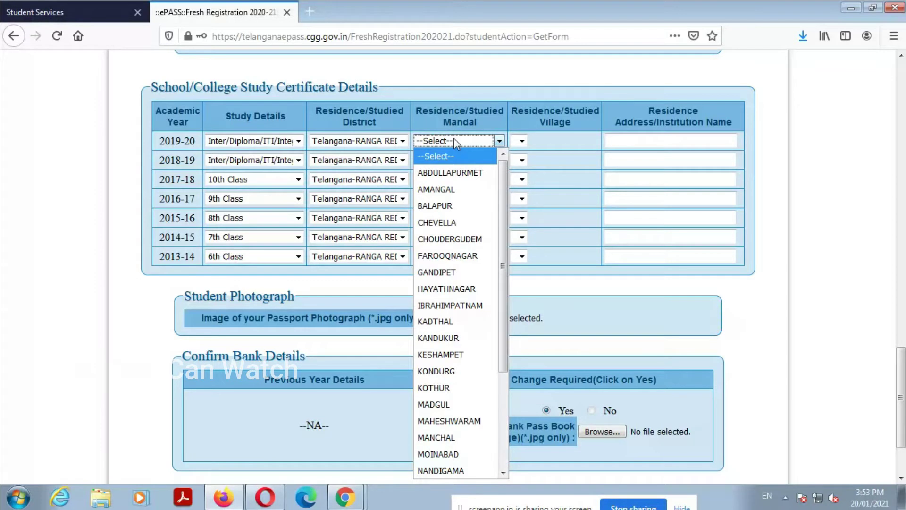
Step: Choose SAROORNAGAR as the mandal for 2019-20 and 2018-19
key("s")
key("Return")
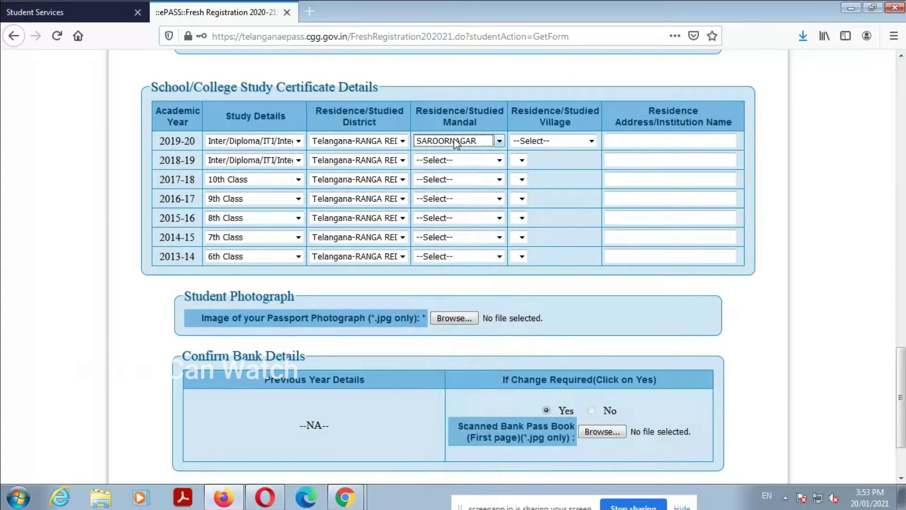
left_click(474, 160)
key("s")
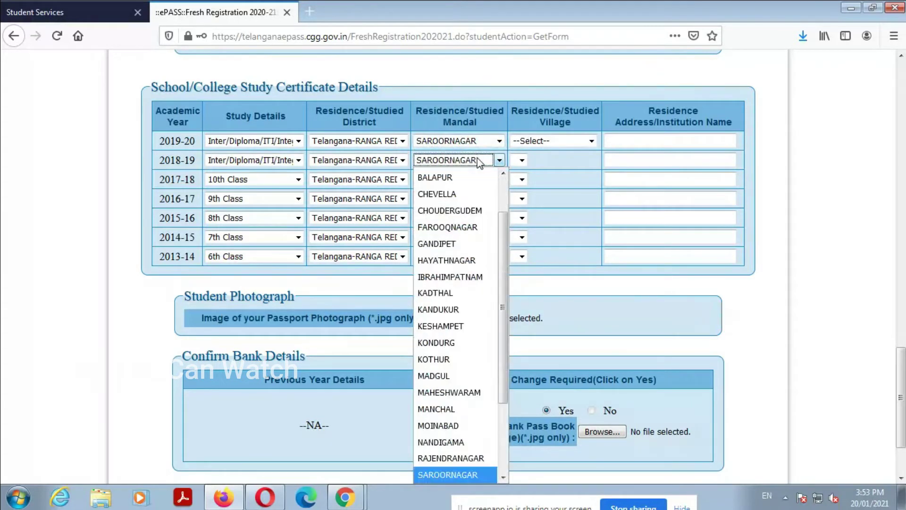
key("Return")
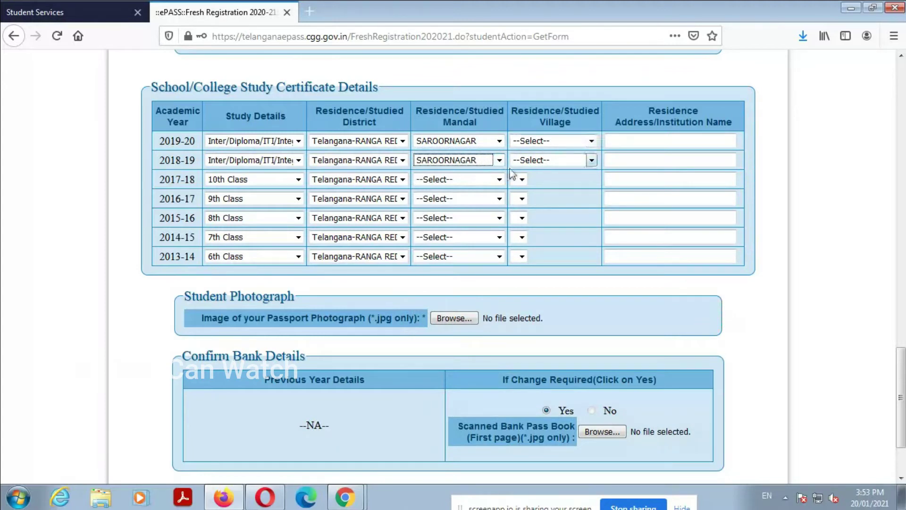
Step: Pick SAROORNAGAR for the 2017-18 and 2016-17 mandals as well
left_click(462, 182)
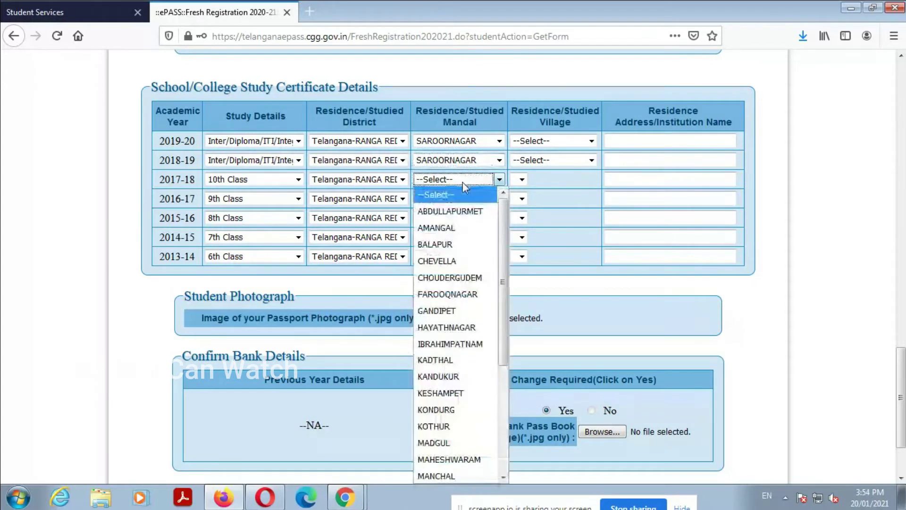
key("s")
key("Return")
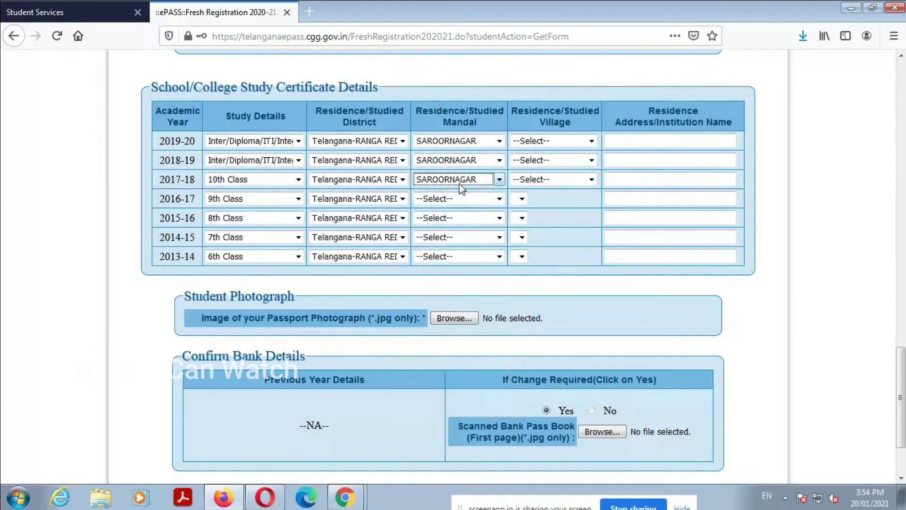
left_click(470, 198)
key("s")
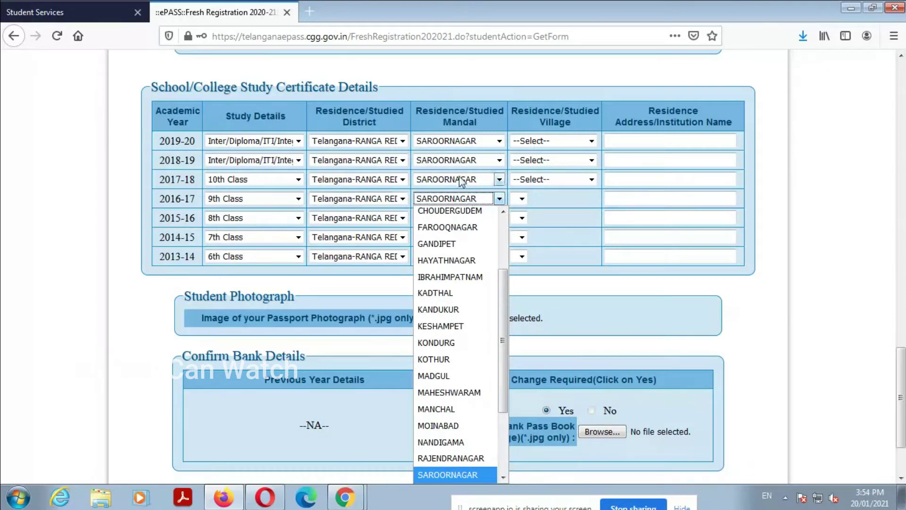
left_click(464, 180)
Step: Change the 2017-18 and 2016-17 mandals to HAYATHNAGAR
left_click(466, 181)
left_click(466, 181)
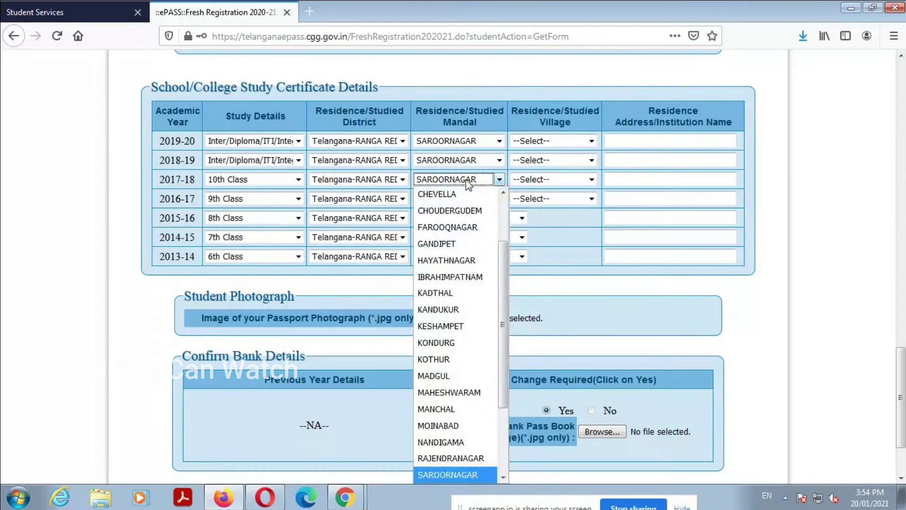
key("h")
left_click(470, 182)
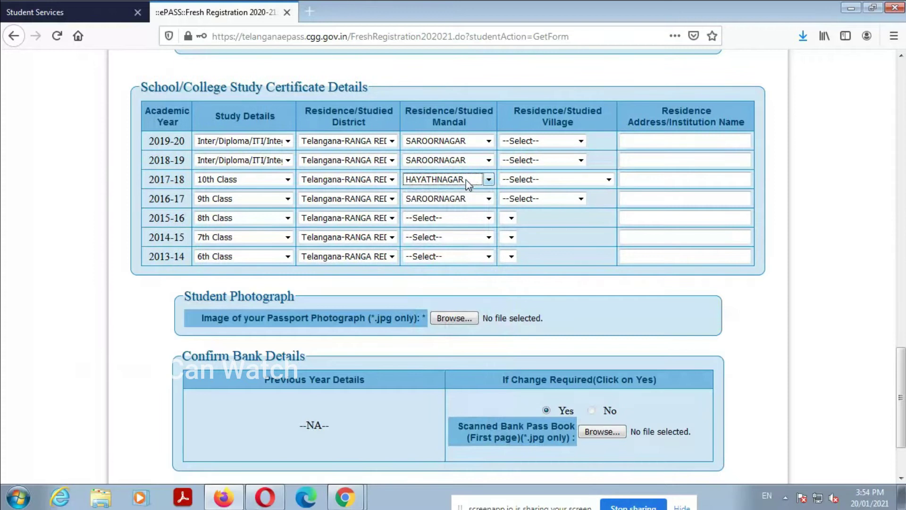
left_click(474, 203)
key("h")
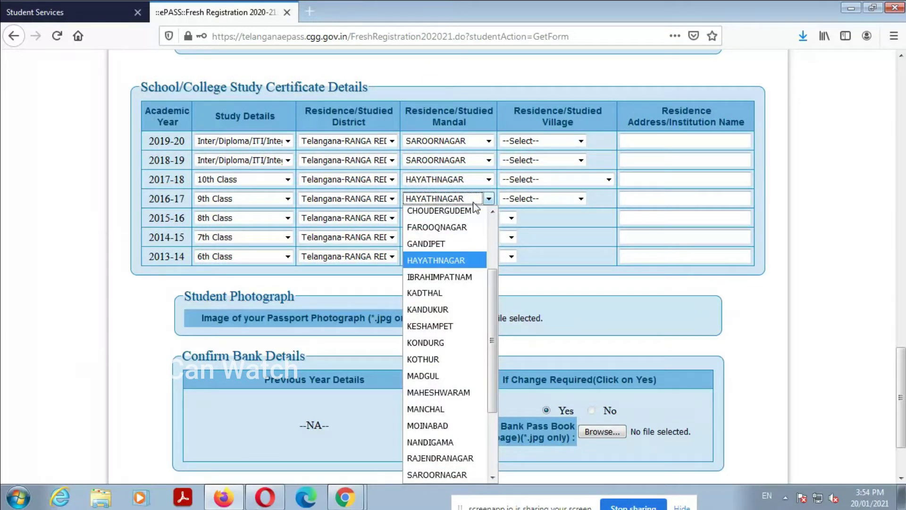
left_click(474, 204)
Step: Set the 2015-16, 2014-15 and 2013-14 mandals to HAYATHNAGAR
left_click(451, 222)
key("h")
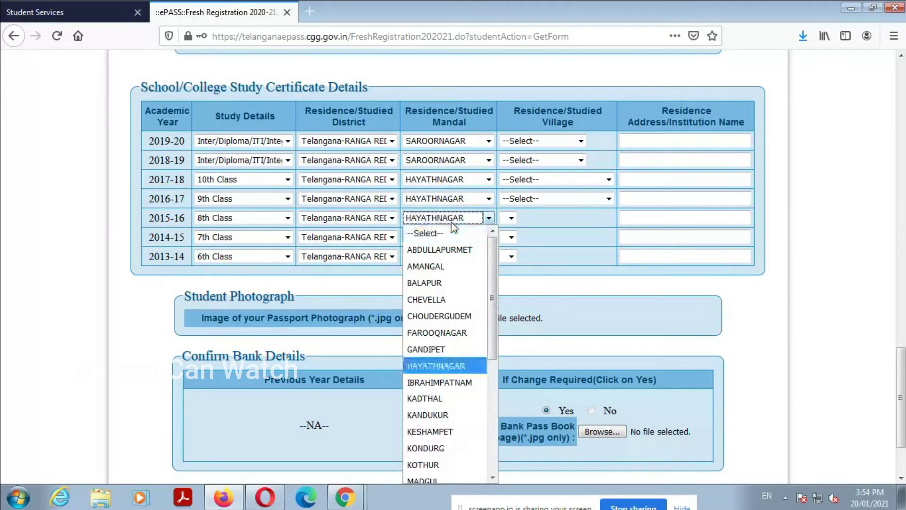
left_click(451, 221)
left_click(457, 239)
key("h")
left_click(458, 242)
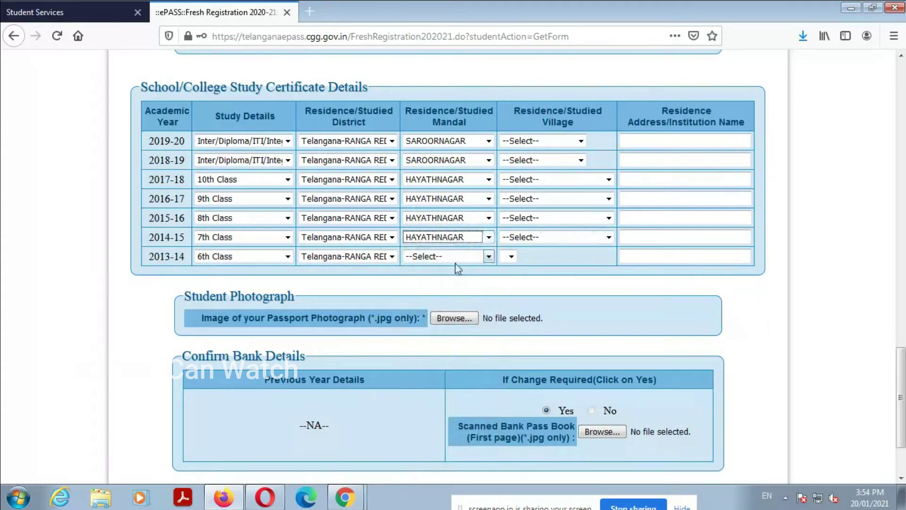
left_click(456, 259)
key("h")
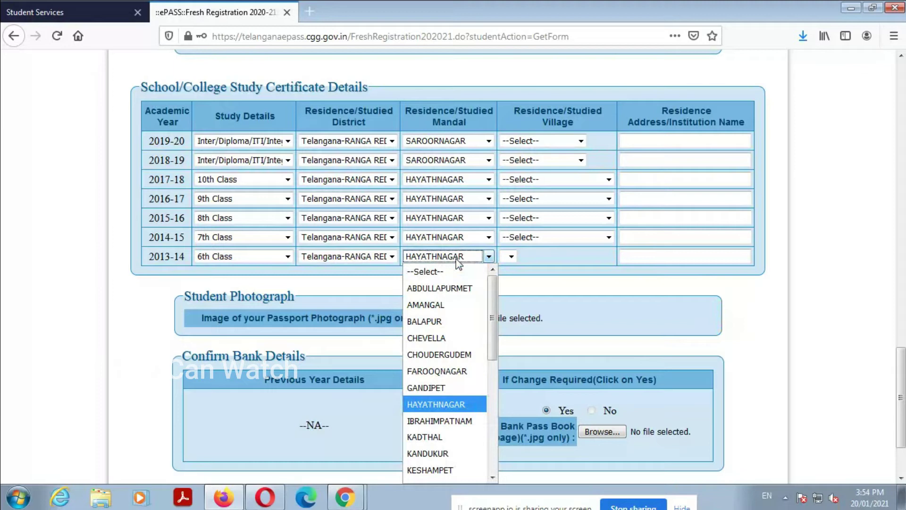
left_click(456, 260)
left_click(557, 140)
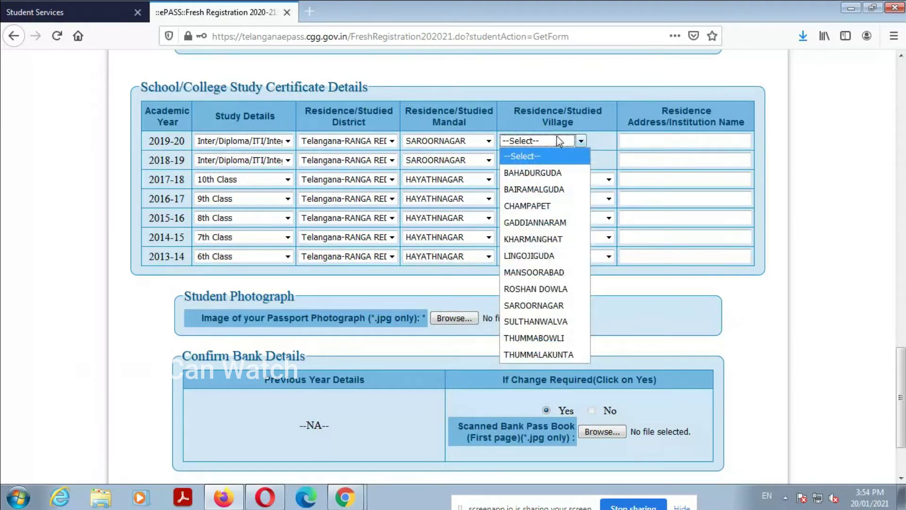
Step: Choose GADDIANNARAM as the village for 2019-20 and 2018-19
left_click(549, 222)
left_click(556, 161)
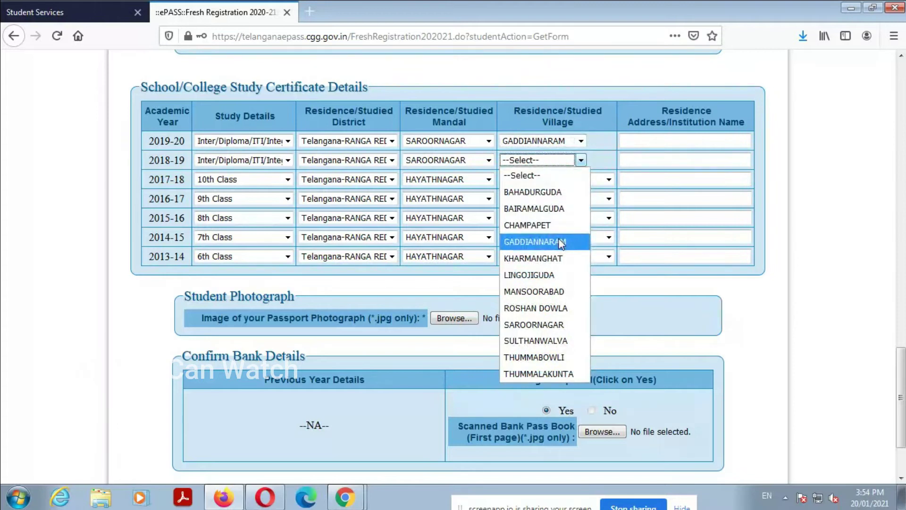
left_click(556, 241)
Step: Set the village to SAHEBNAGAR KALAN for each year from 2017-18 to 2013-14
left_click(559, 179)
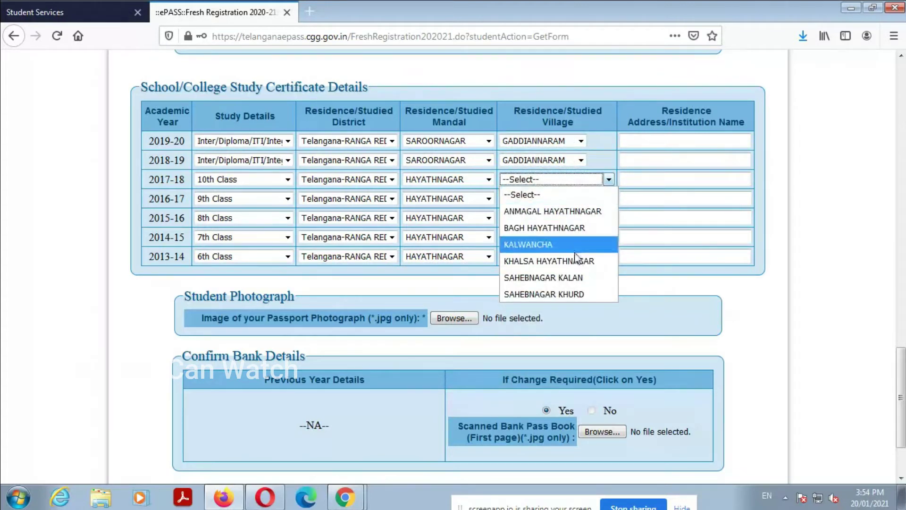
left_click(583, 278)
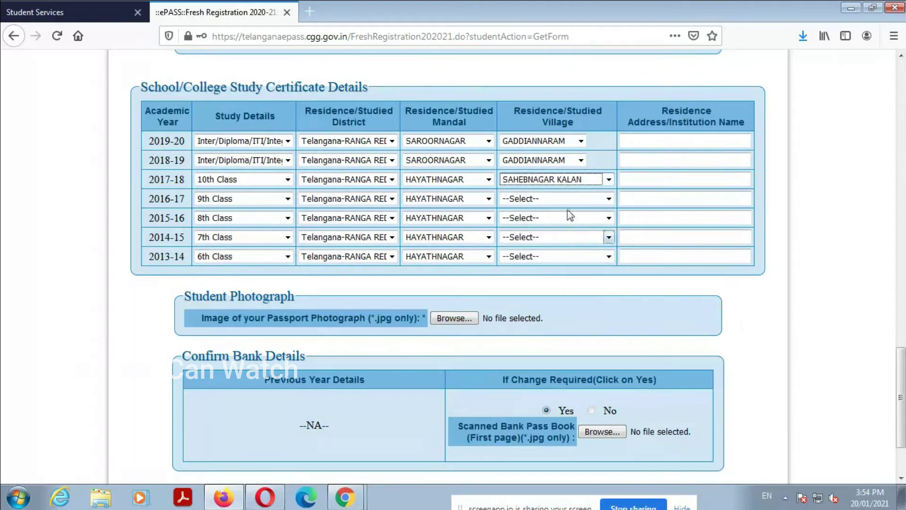
left_click(564, 199)
left_click(566, 297)
left_click(545, 218)
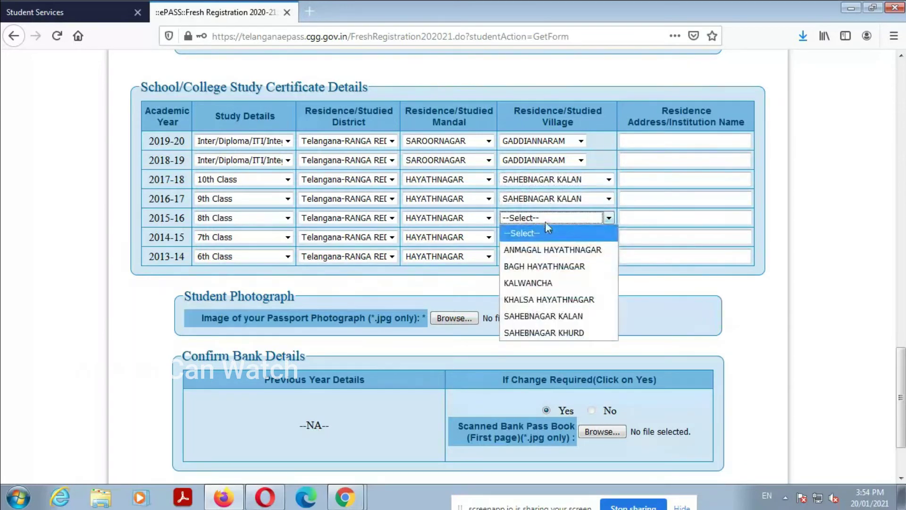
left_click(561, 317)
left_click(542, 237)
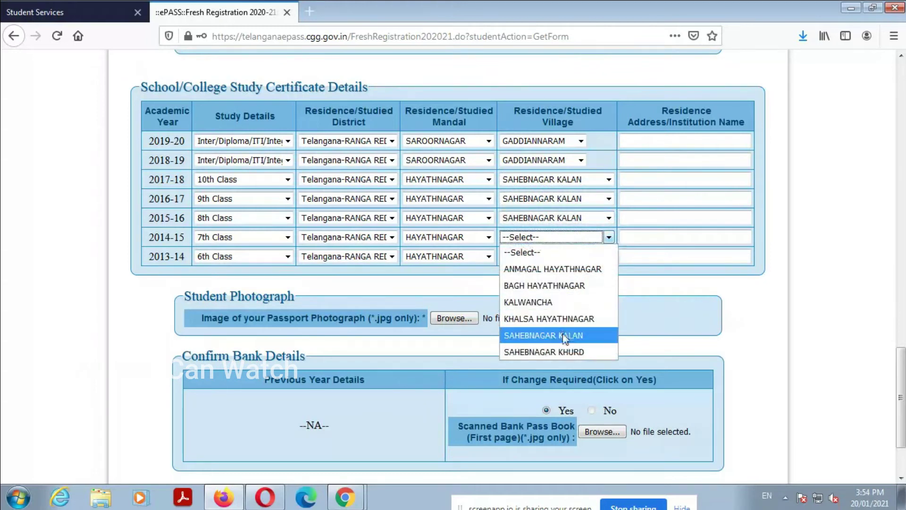
left_click(562, 334)
left_click(554, 256)
left_click(566, 353)
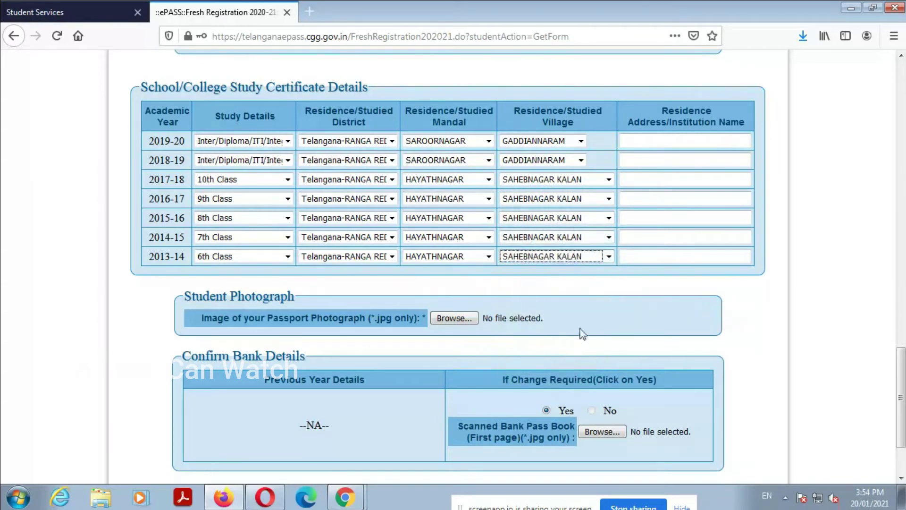
left_click(667, 140)
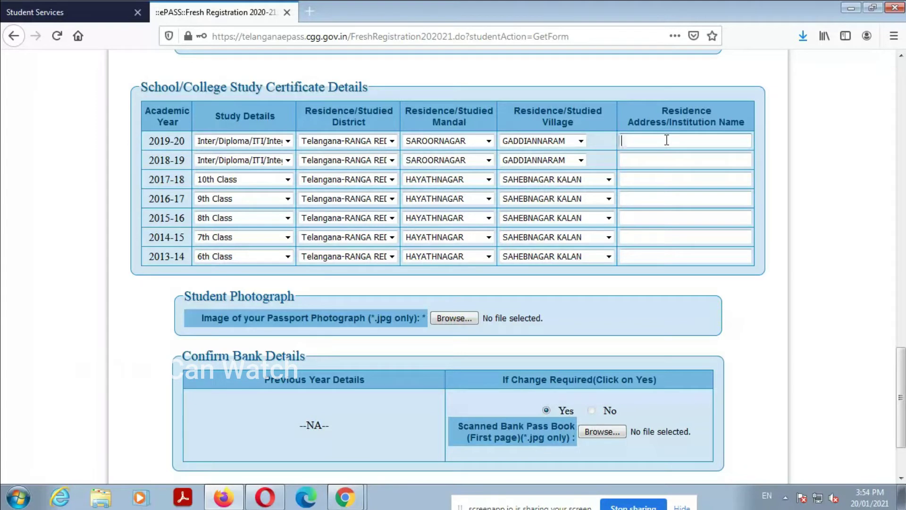
Step: Enter NARAYANA JR COLLEGE as the institution for 2019-20 and 2018-19
type("NA")
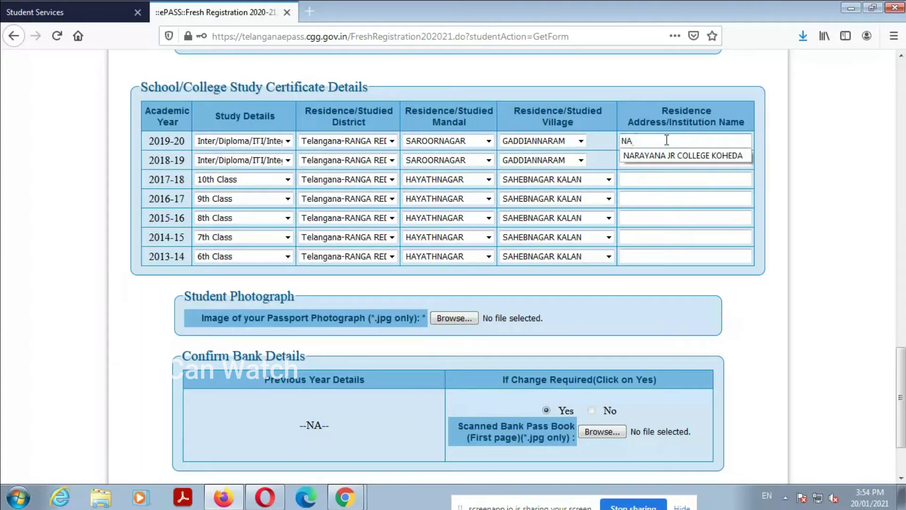
type("RAYANA JR COLLEGE")
left_click_drag(711, 140, 614, 155)
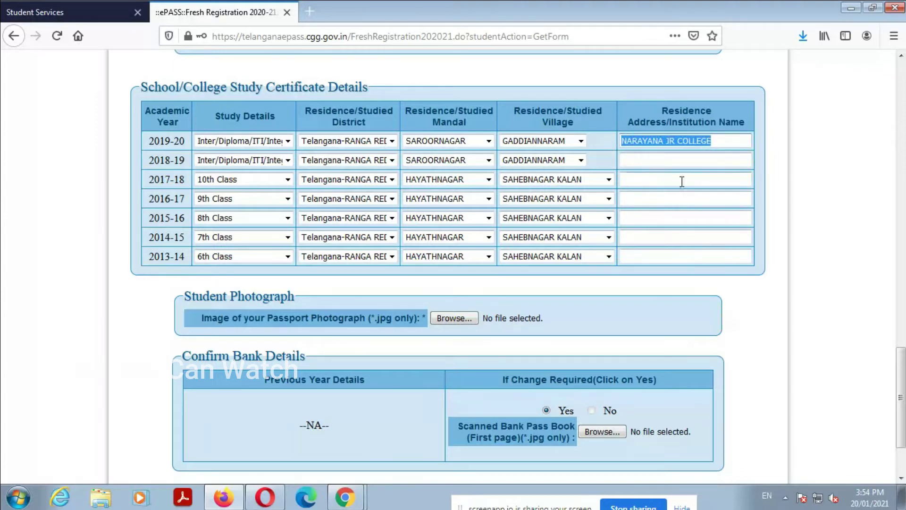
left_click(678, 165)
left_click(676, 160)
type("NARAYANA")
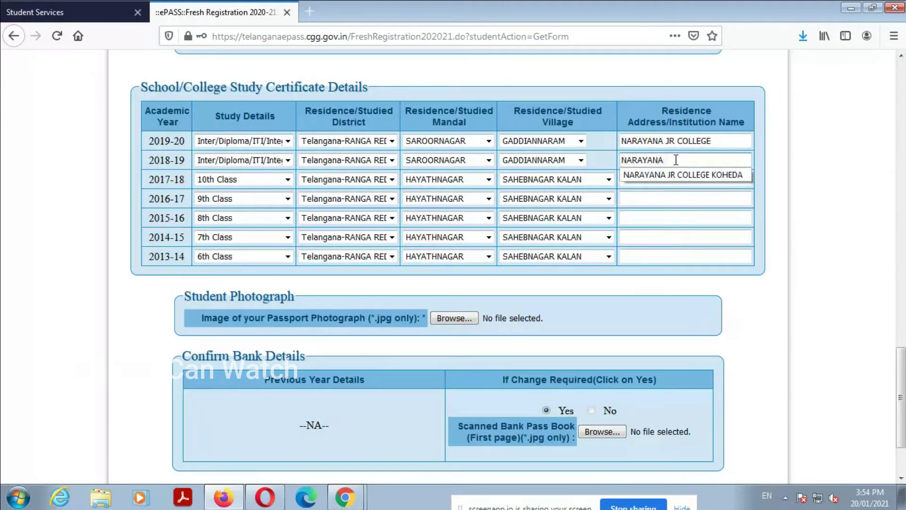
type(" JR COLLEGE")
Step: Enter SIDDHARTHA GRAMMAR HS for 2017-18 and 2016-17 (typed SIDDAHARTHA for 2016-17)
left_click(675, 179)
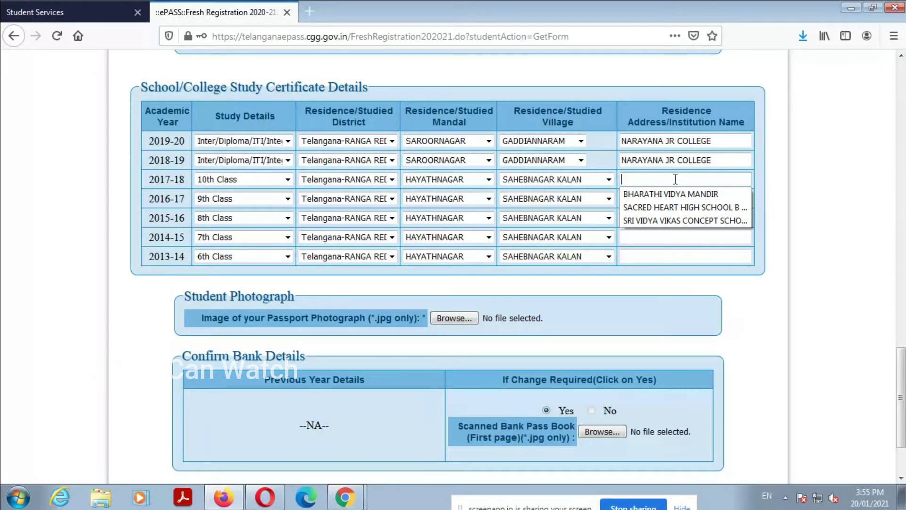
type("SIDD")
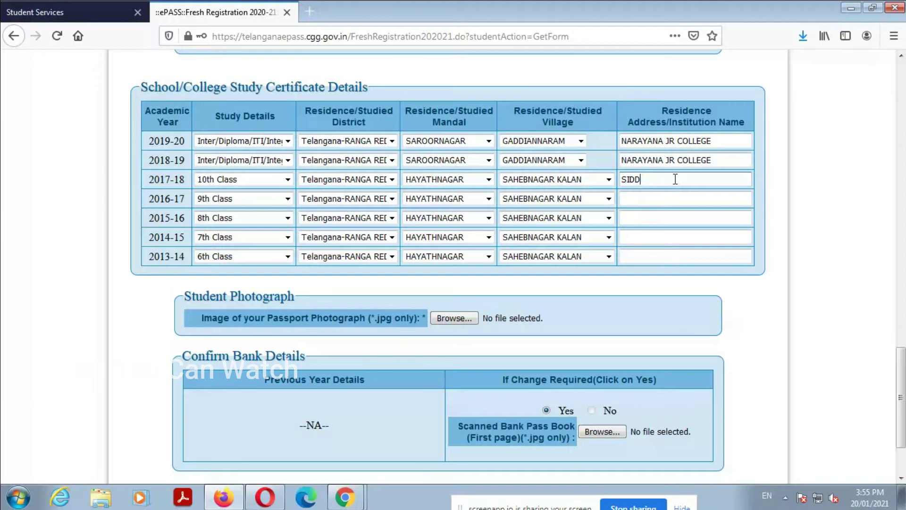
type("HR")
key("BackSpace")
type("ARTHA GRAMMAR HS")
left_click(697, 194)
type("SIDDAHARTHA")
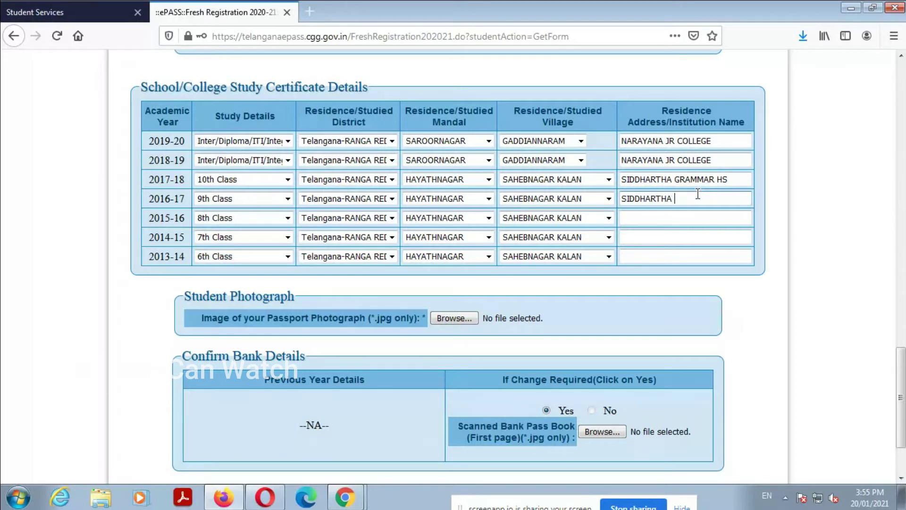
type(" GRAMMAR HS")
key("Tab")
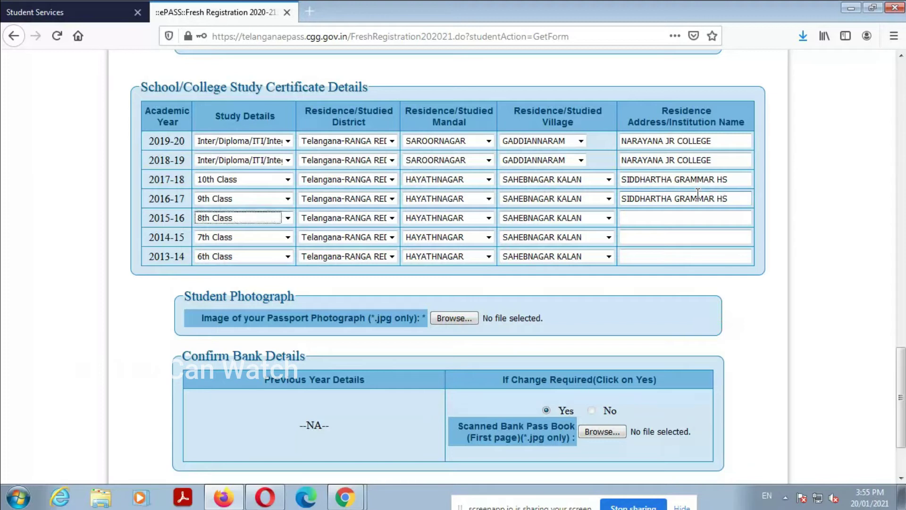
Step: Enter SIDDHARTHA GRAMMAR HS as the institution for 2015-16, 2014-15 and 2013-14
left_click(679, 220)
type("SIDD")
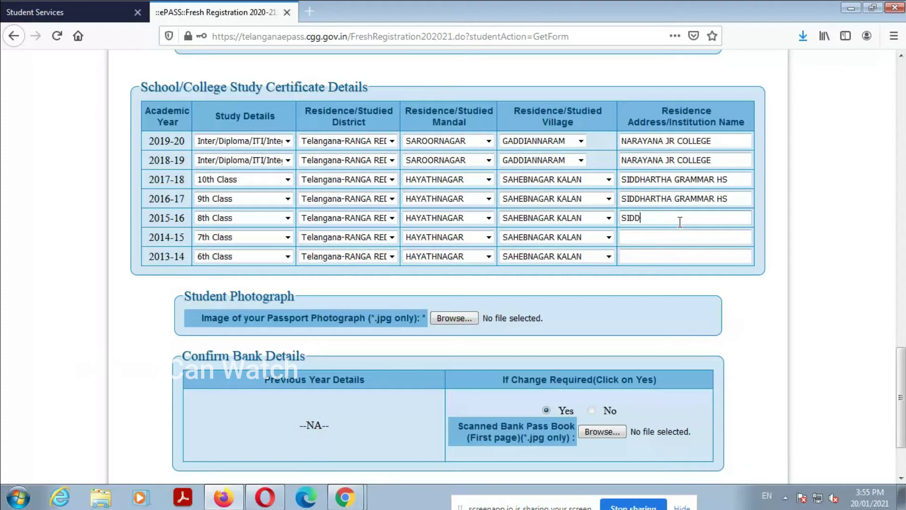
type("HARTHA GRAMMAR HS")
key("Tab")
left_click(685, 236)
type("SIDDHARTH")
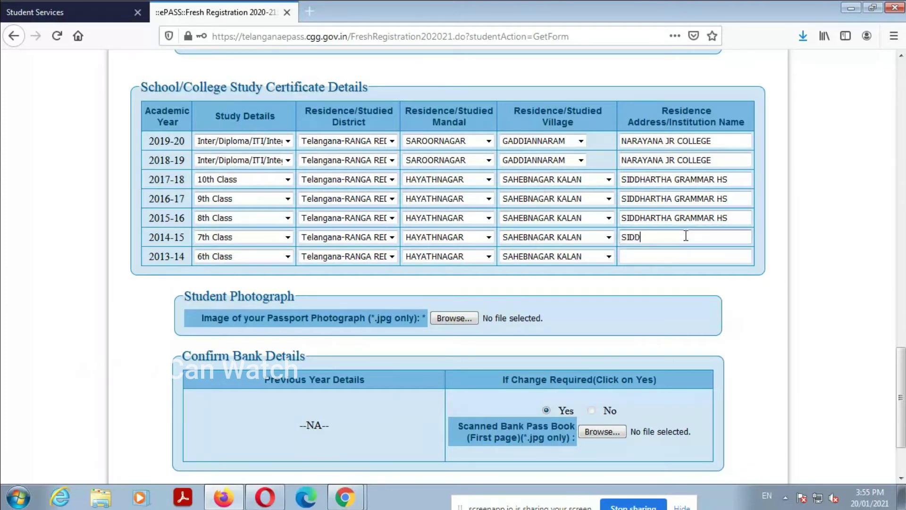
type("A GRAMMAR HS")
key("Tab")
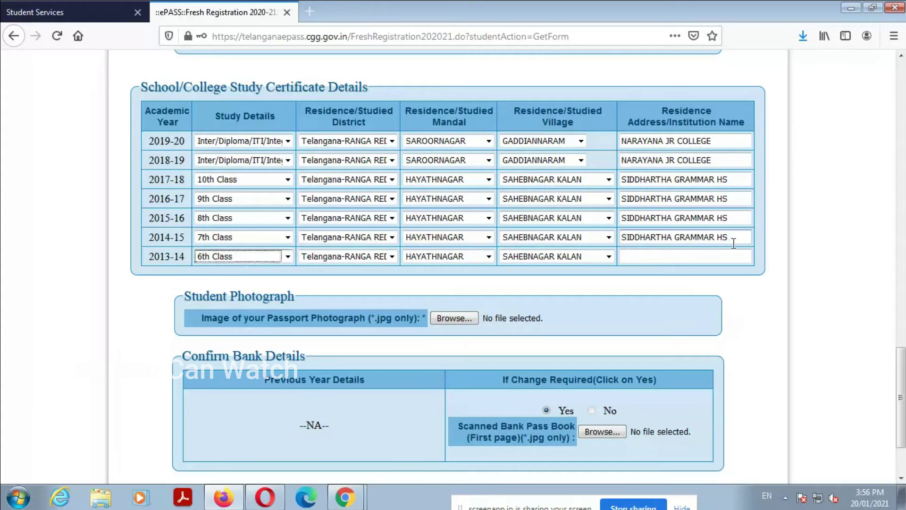
left_click(711, 257)
type("SI")
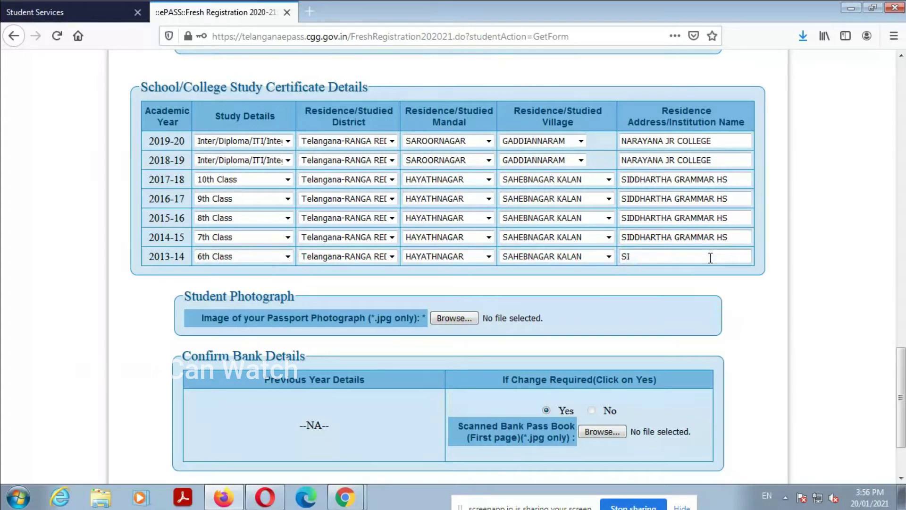
type("DDHARTHA GRAMMAR HS")
Step: Upload PHOTO.jpg as the passport photograph
scroll(494, 308, "down", 1)
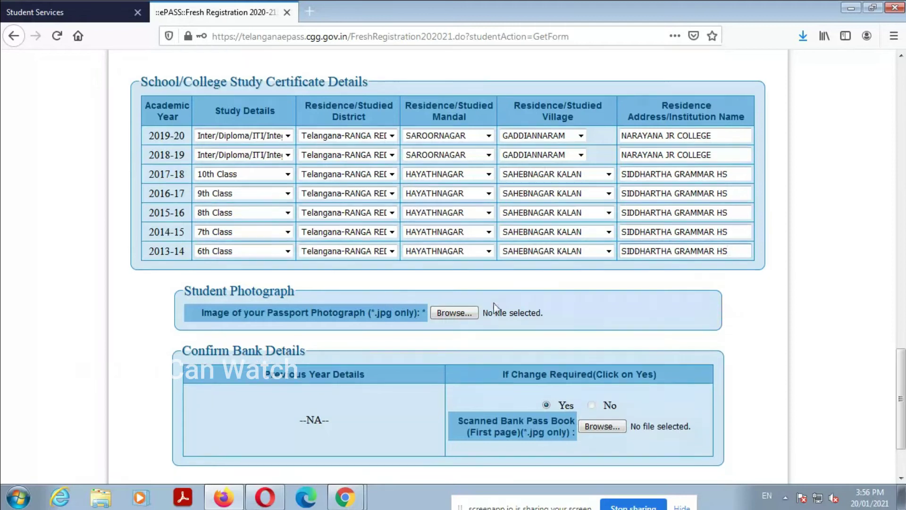
scroll(494, 308, "down", 1)
left_click_drag(196, 253, 427, 252)
left_click(454, 250)
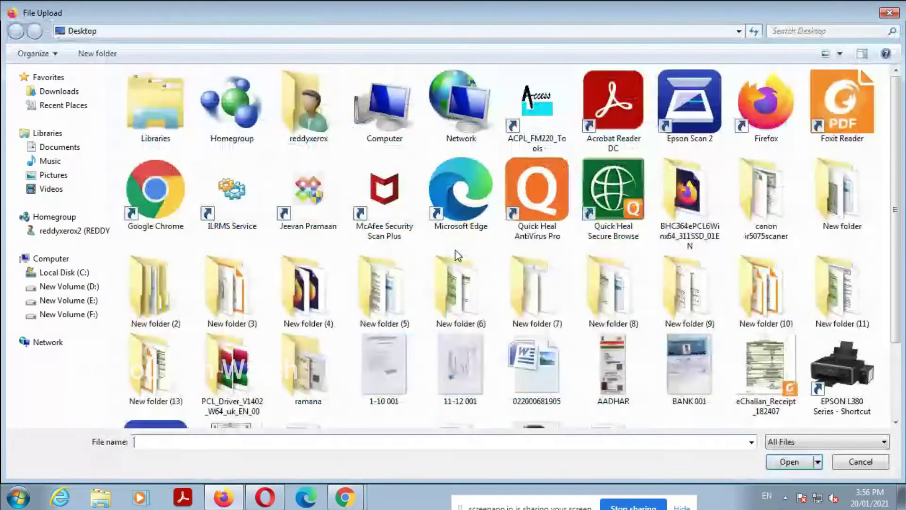
scroll(456, 254, "down", 1)
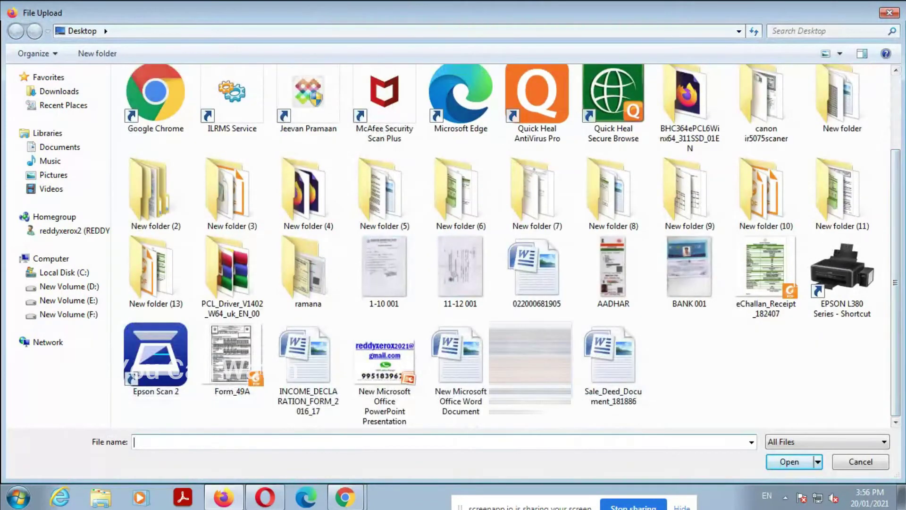
double_click(530, 361)
Step: Attach BANK 001.jpg as the pass book scan and acknowledge the DOST verification message
scroll(545, 310, "down", 1)
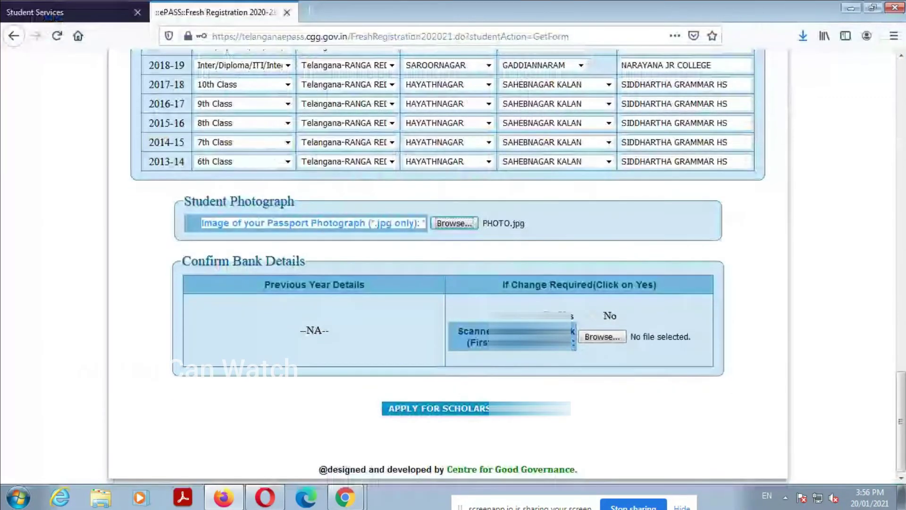
left_click(462, 332)
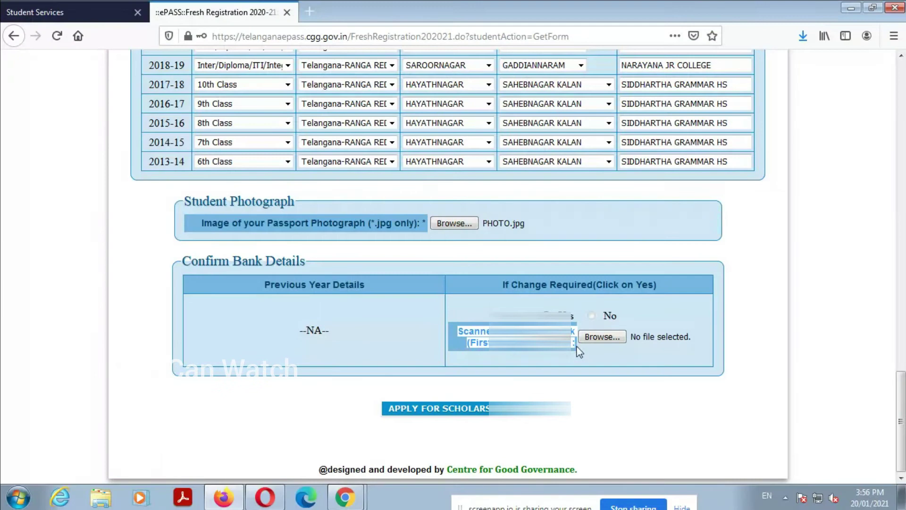
left_click(618, 336)
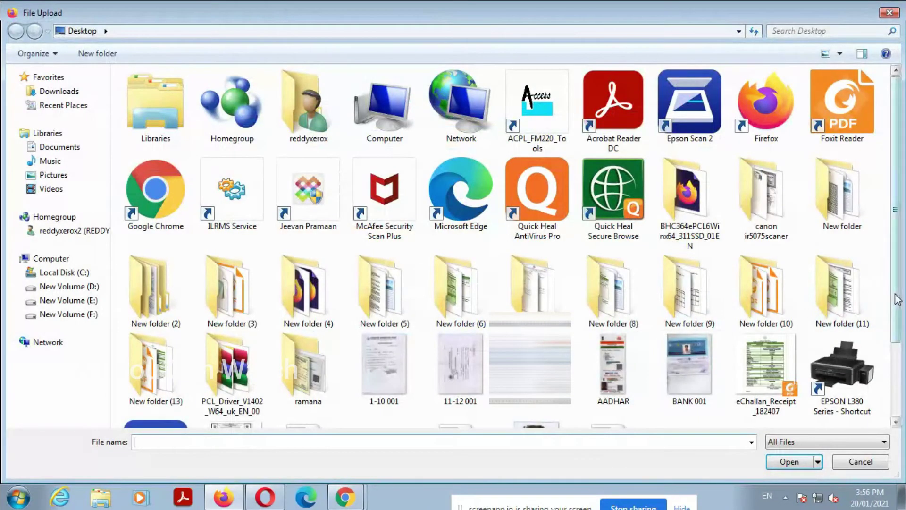
scroll(887, 283, "down", 3)
double_click(687, 278)
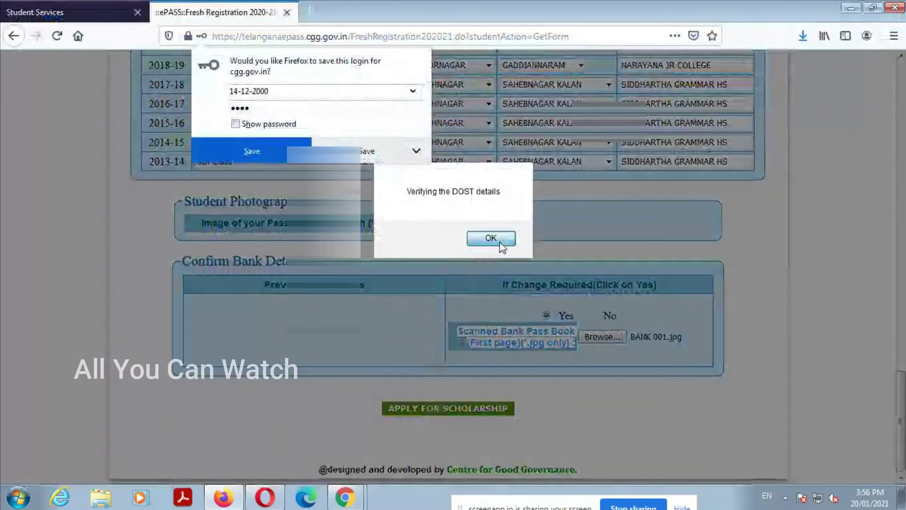
left_click(487, 239)
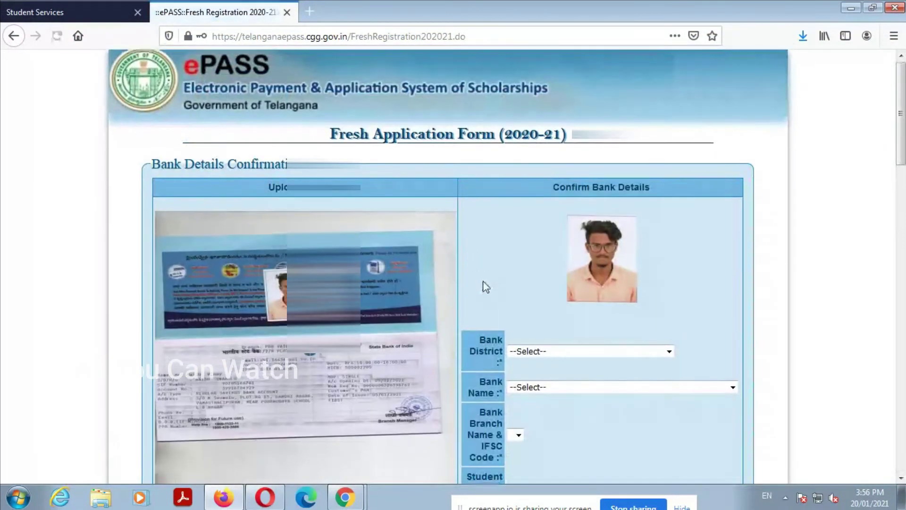
Step: Set the bank district to Telangana-RANGA REDDY and the bank to State Bank Of India
scroll(476, 264, "down", 3)
left_click(587, 219)
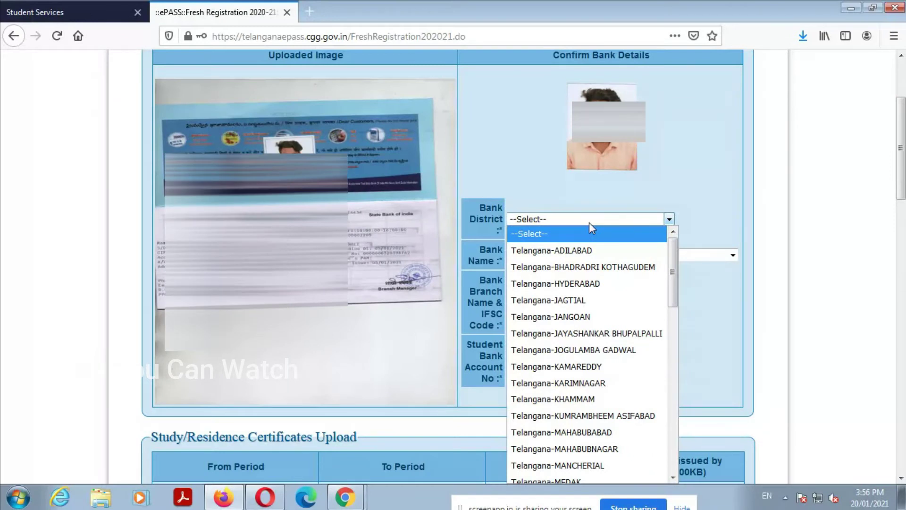
key("a")
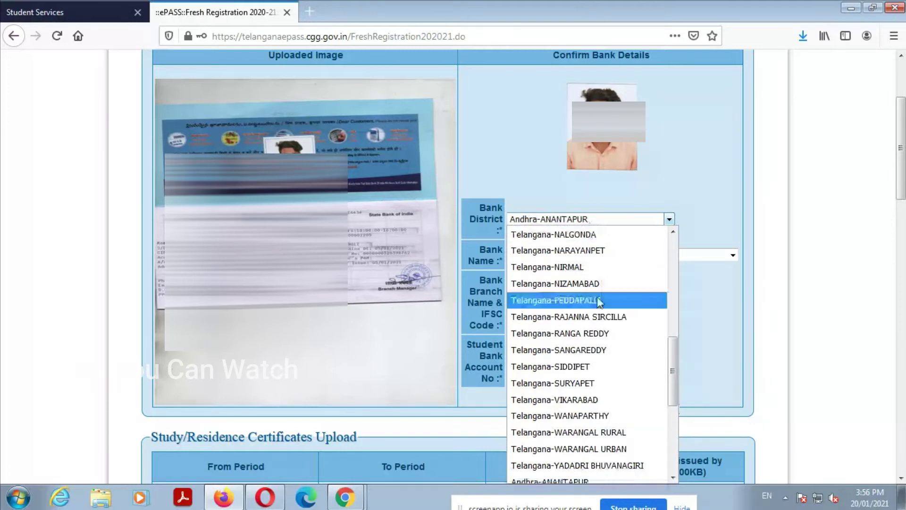
left_click(600, 332)
left_click(574, 262)
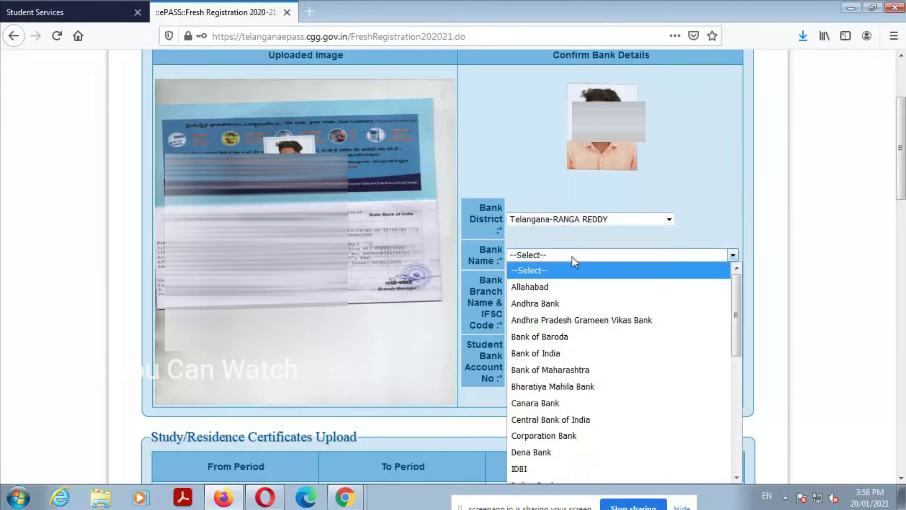
key("s")
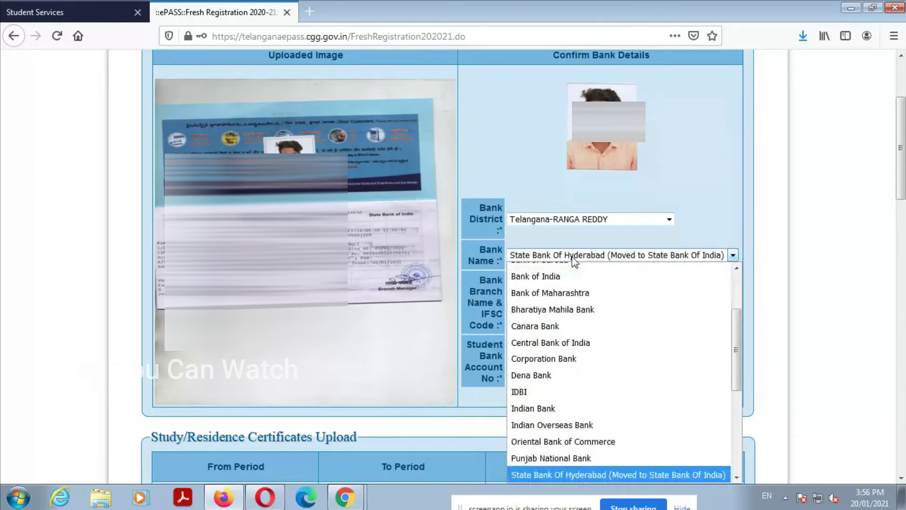
key("s")
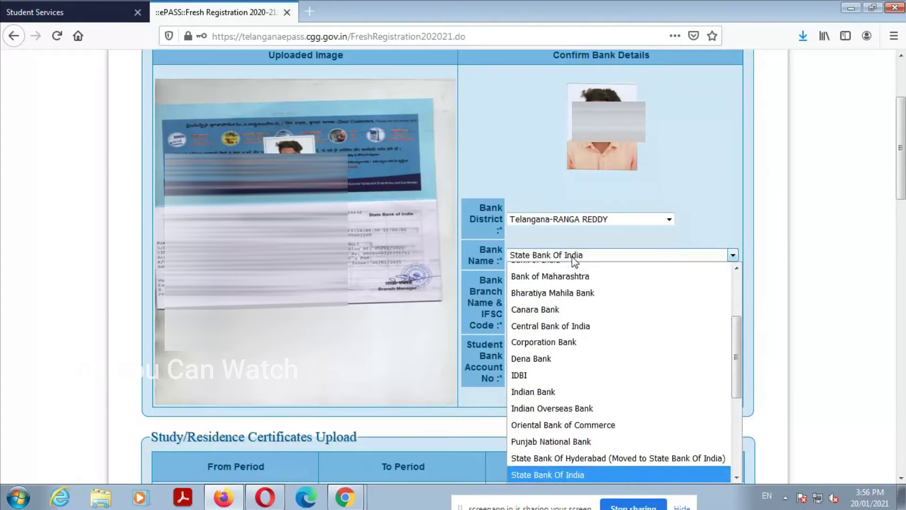
key("Return")
Step: Select the student's SBI branch and IFSC code from the branch list
left_click(538, 303)
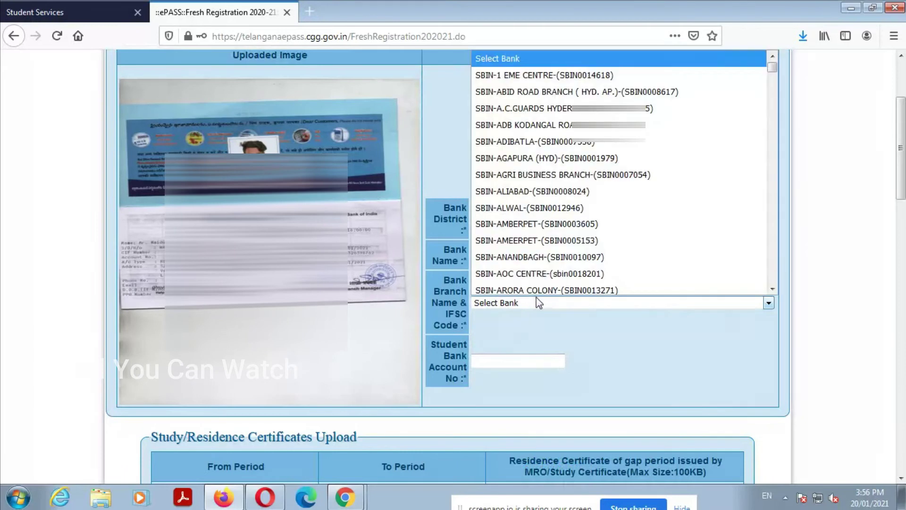
scroll(602, 183, "down", 1)
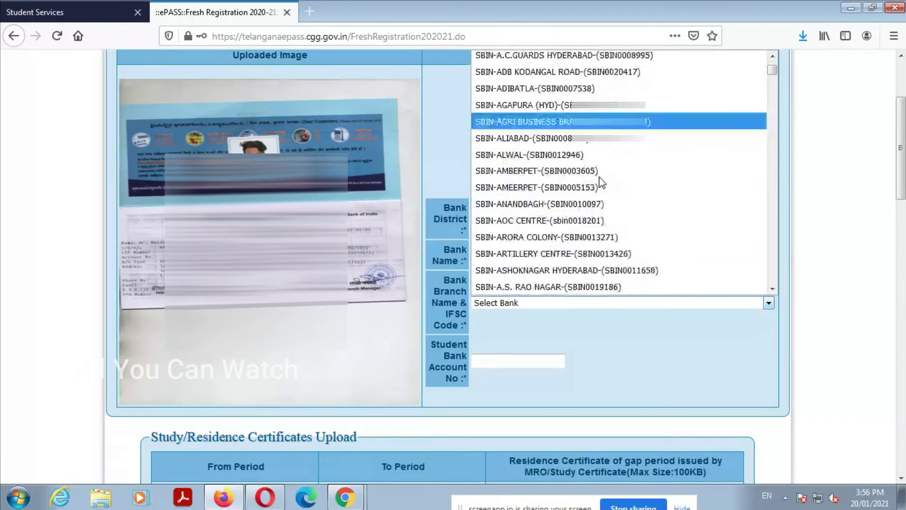
scroll(602, 183, "down", 2)
scroll(602, 182, "down", 8)
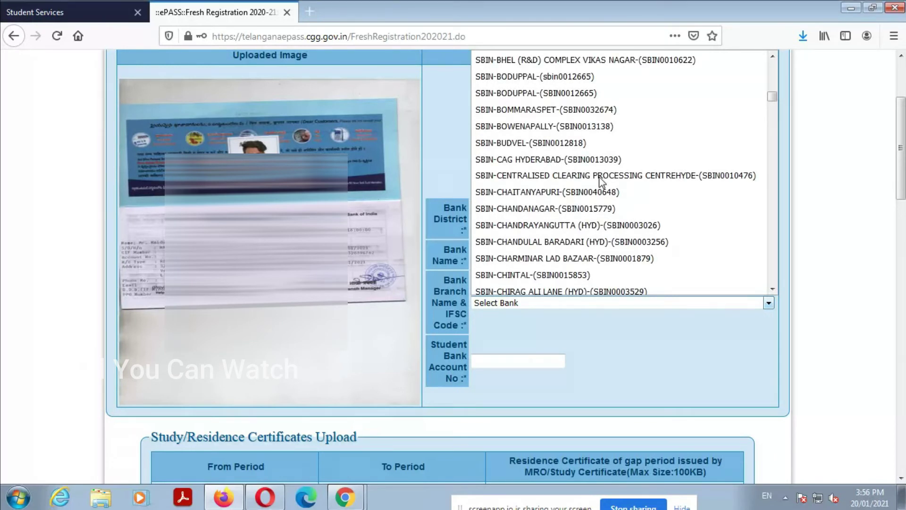
scroll(600, 181, "down", 4)
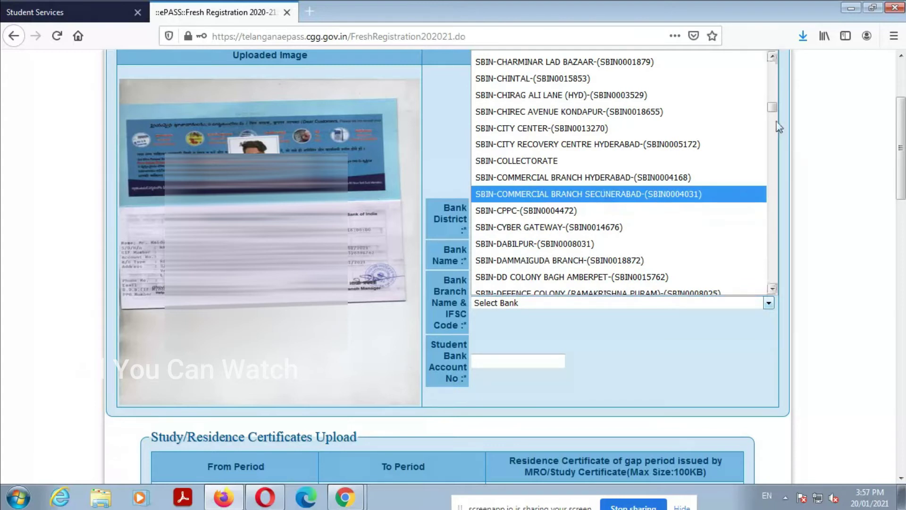
left_click_drag(771, 107, 788, 266)
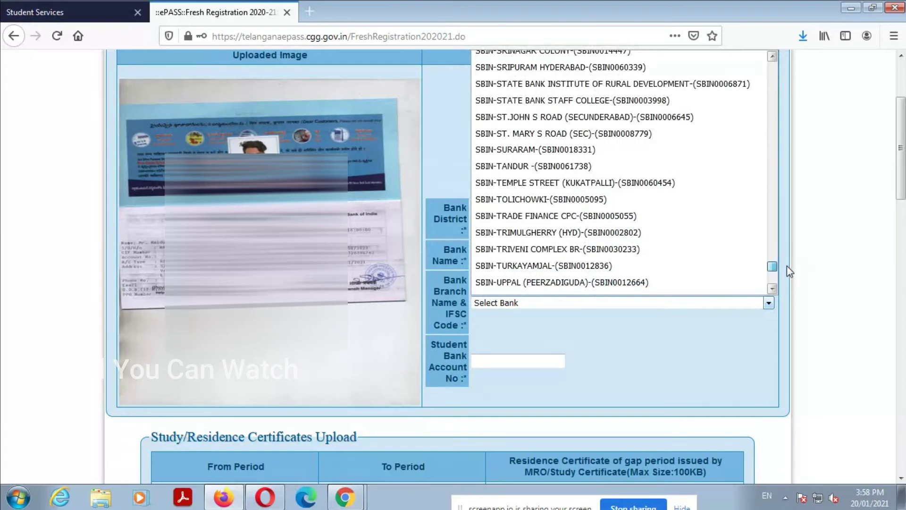
left_click_drag(786, 266, 785, 265)
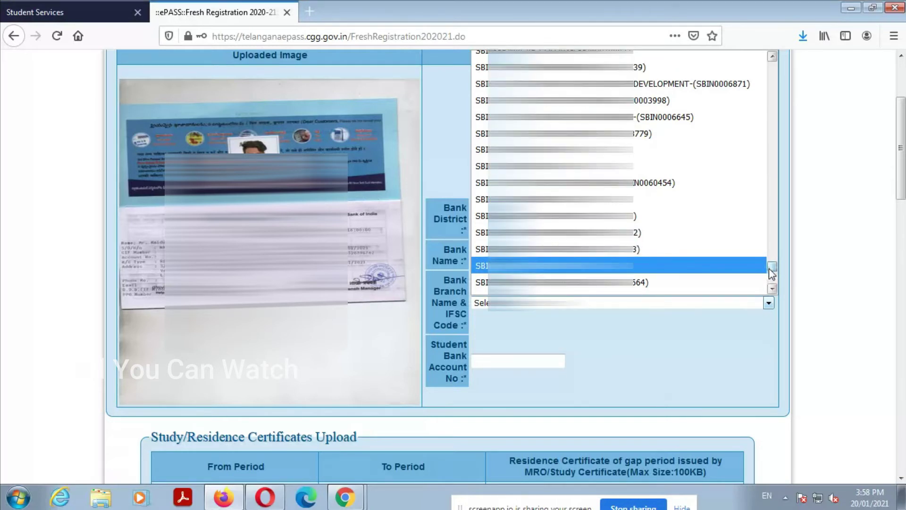
scroll(775, 268, "down", 1)
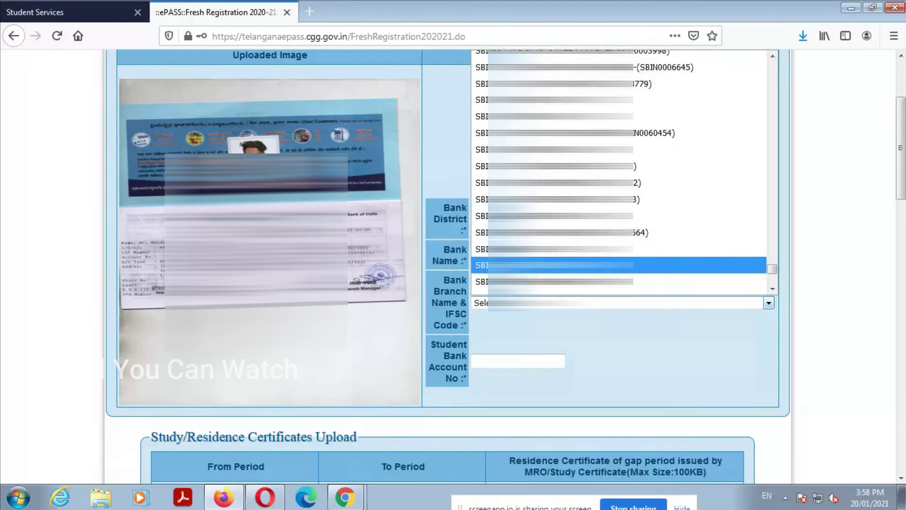
left_click(543, 265)
scroll(515, 339, "down", 2)
left_click(509, 292)
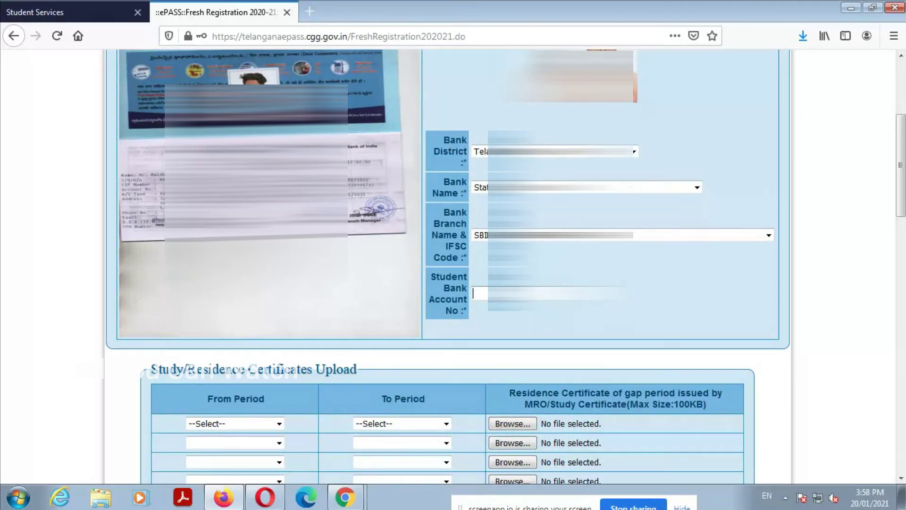
Step: Enter the student's bank account number and set the first certificate period to 6th–10th Class
type("399")
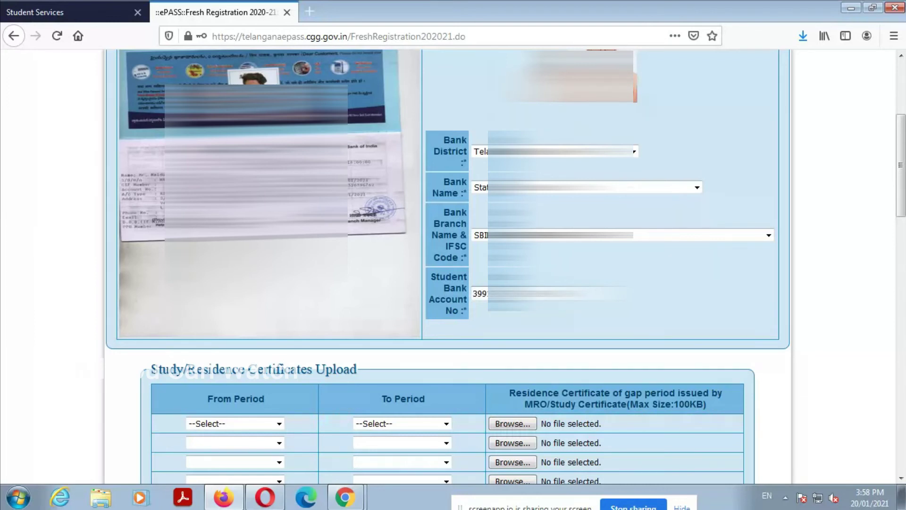
scroll(302, 295, "down", 3)
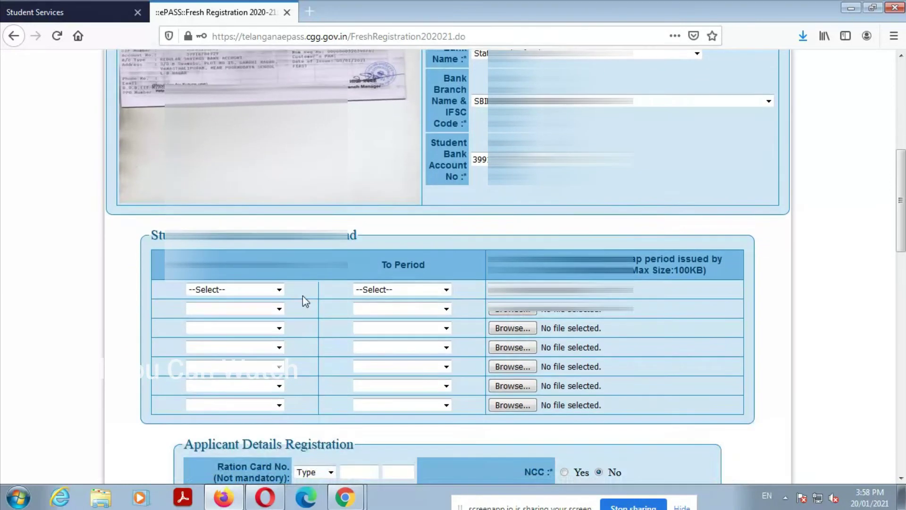
left_click(249, 289)
left_click(245, 320)
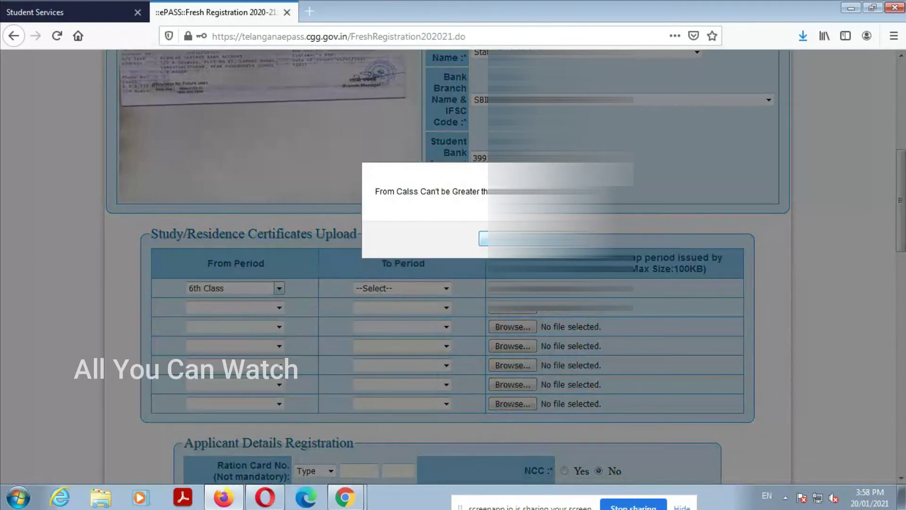
key("Return")
left_click(392, 289)
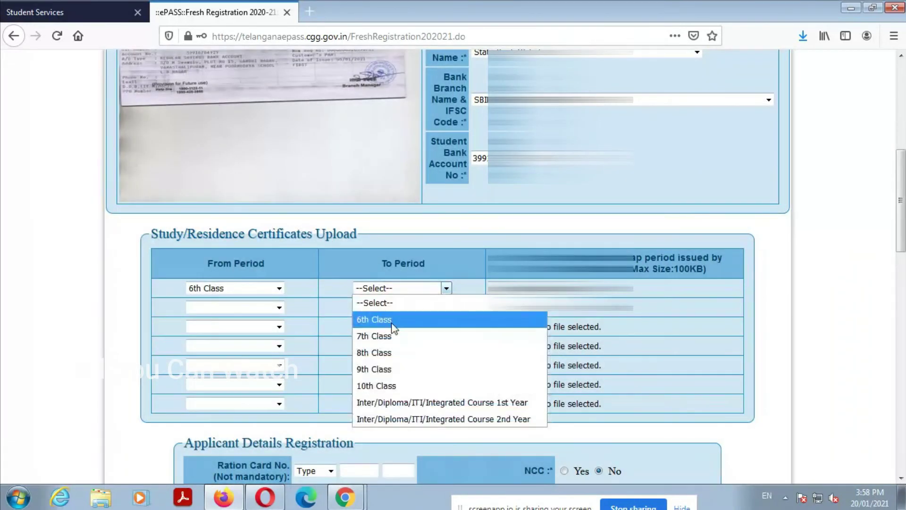
left_click(399, 382)
Step: Set the second certificate period to the Inter years, starting at Inter 1st Year
left_click(229, 310)
left_click(237, 338)
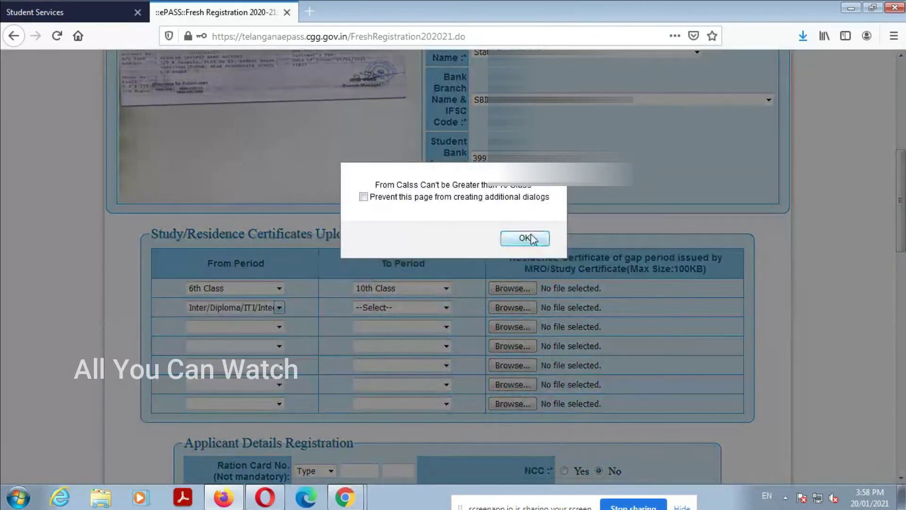
left_click(524, 237)
left_click(375, 308)
left_click(374, 322)
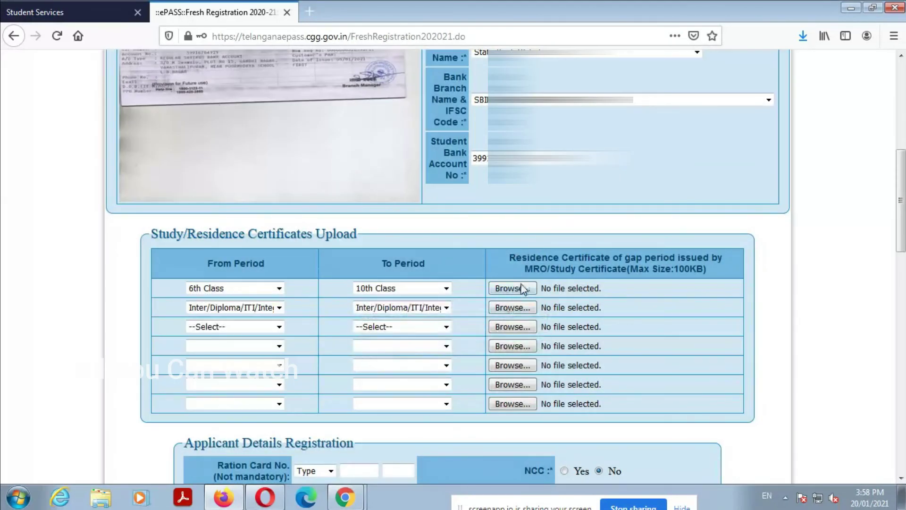
Step: Upload 1-10 001.jpg for the first period and 11-12 001.jpg for the second
left_click(519, 288)
scroll(891, 255, "down", 3)
double_click(392, 274)
left_click(512, 307)
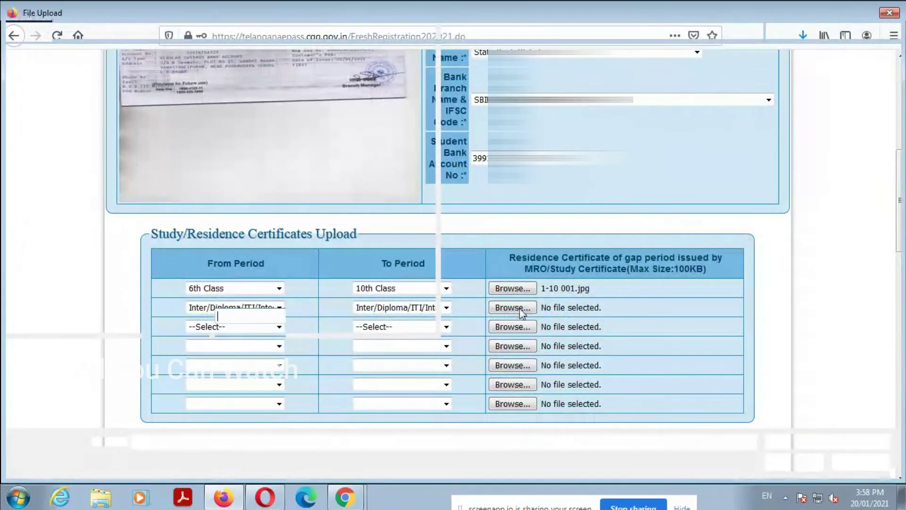
scroll(895, 258, "down", 1)
scroll(895, 258, "down", 2)
double_click(460, 279)
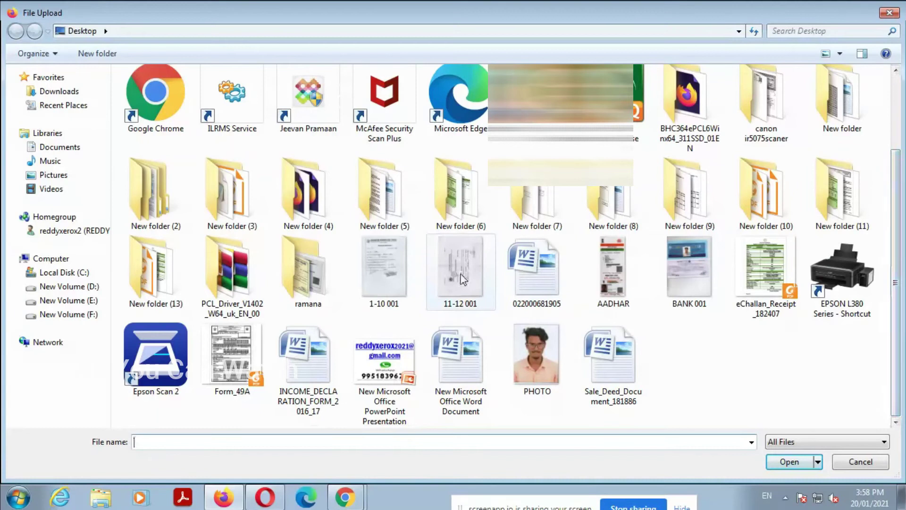
Step: Choose WAP as the ration card type
scroll(514, 437, "down", 3)
left_click(315, 268)
left_click(307, 297)
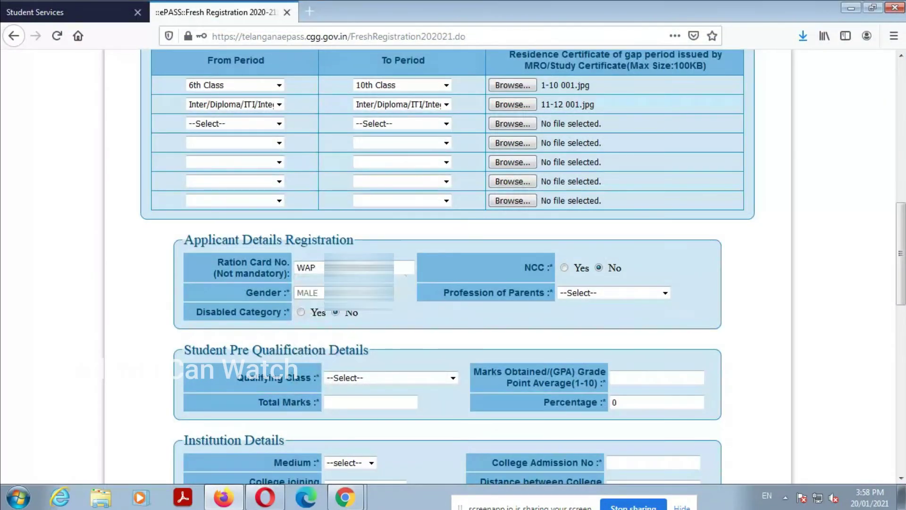
Step: Fill in the saved ration card number and set parents' profession to BUSINESS
left_click(402, 268)
left_click(401, 297)
left_click(575, 292)
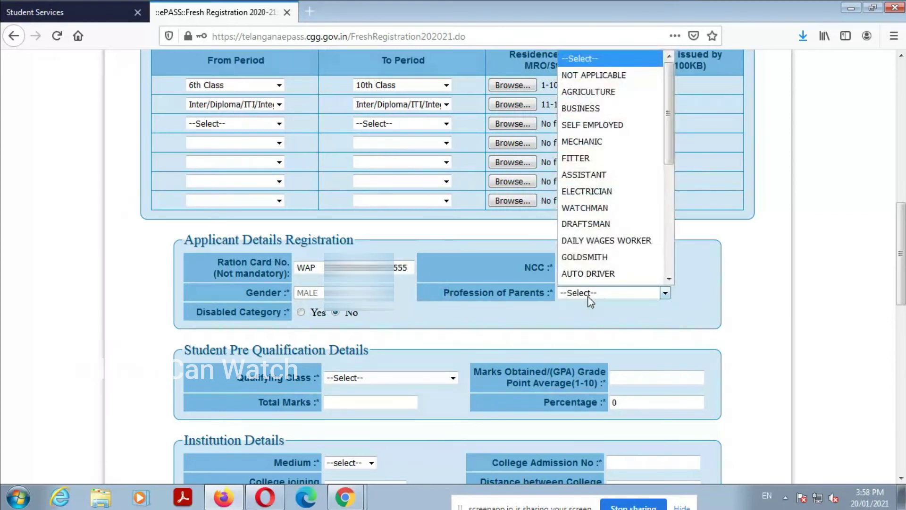
left_click(619, 108)
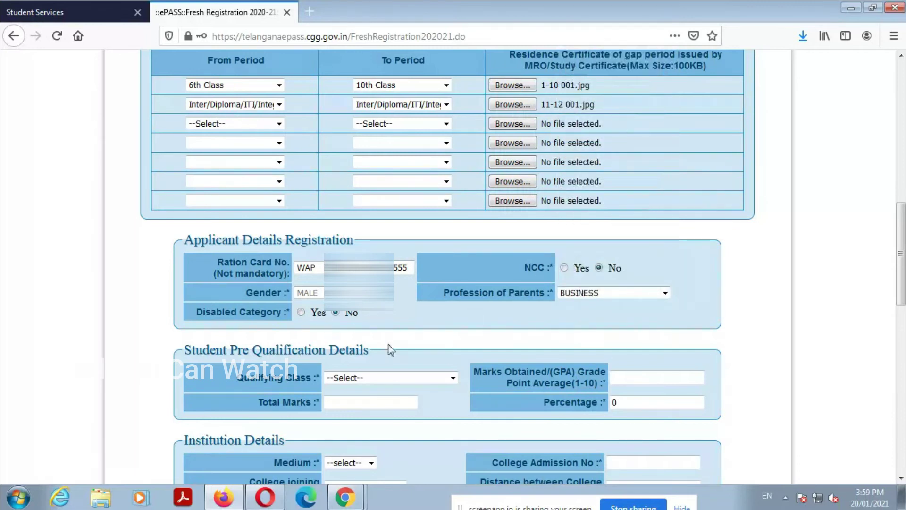
Step: Select INTERMEDIATE as the qualifying class
scroll(394, 331, "down", 3)
left_click(385, 311)
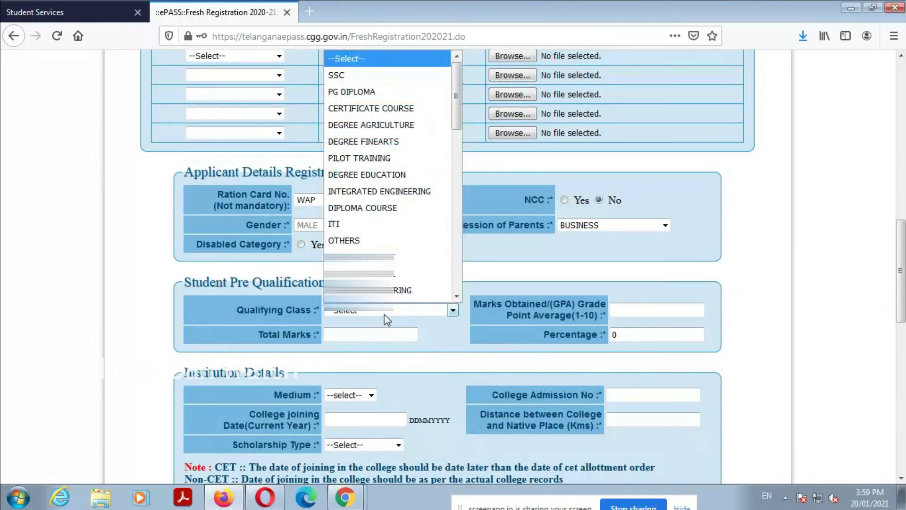
key("i")
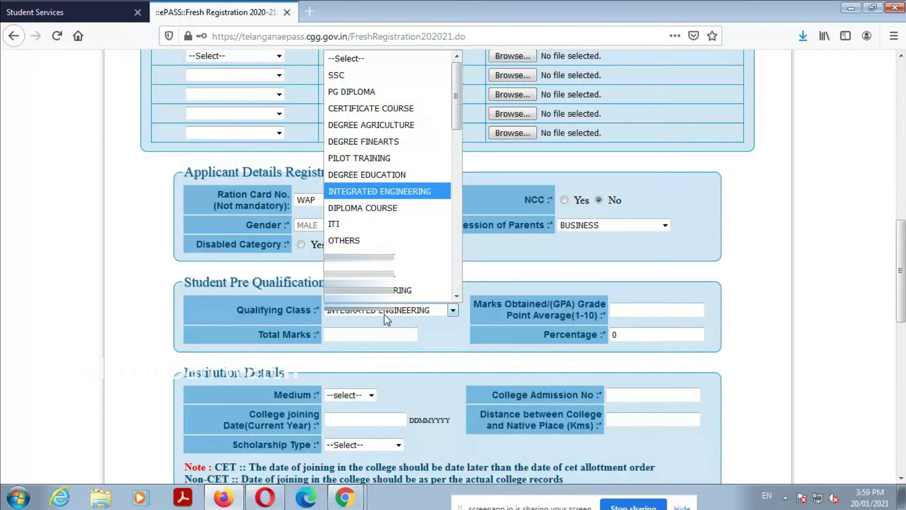
key("Down")
key("Down")
key("Down")
key("Down")
key("Down")
key("Down")
key("Down")
key("Down")
key("Down")
key("Down")
key("Down")
key("Down")
key("Down")
key("Down")
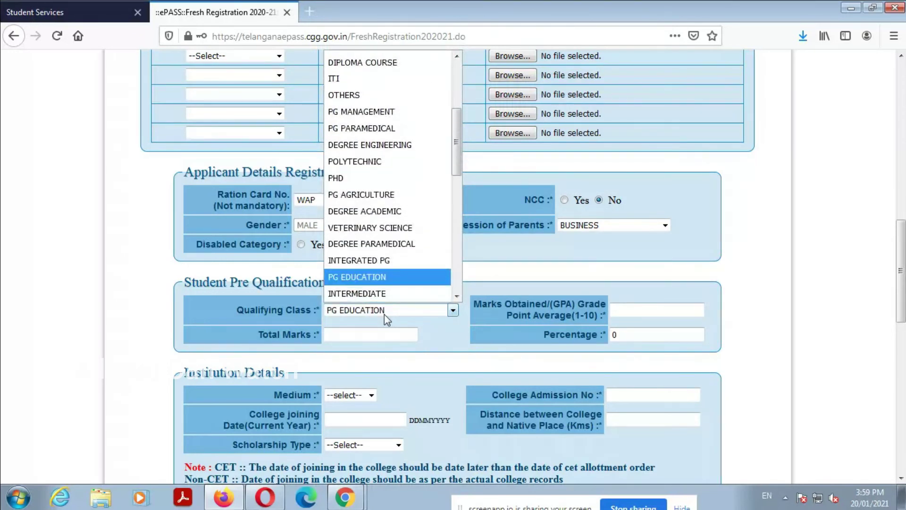
key("Up")
scroll(425, 208, "down", 6)
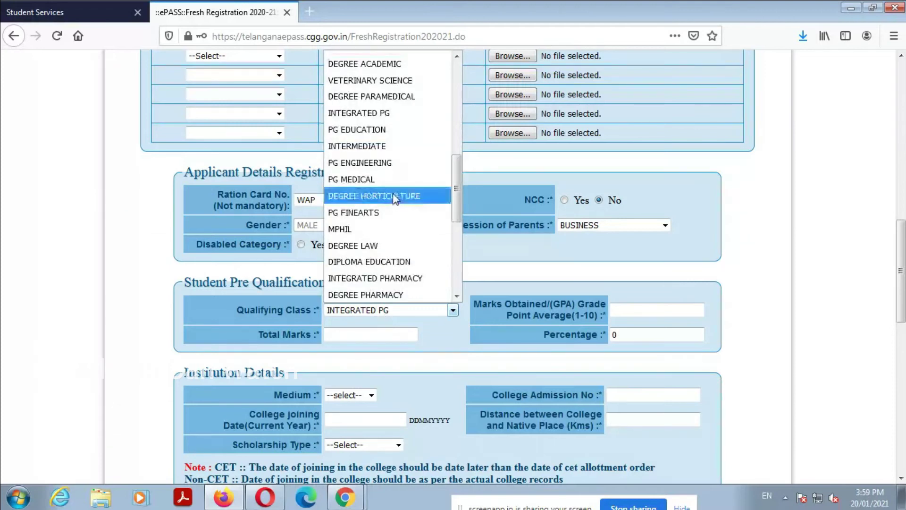
left_click_drag(457, 220, 456, 88)
scroll(415, 143, "down", 2)
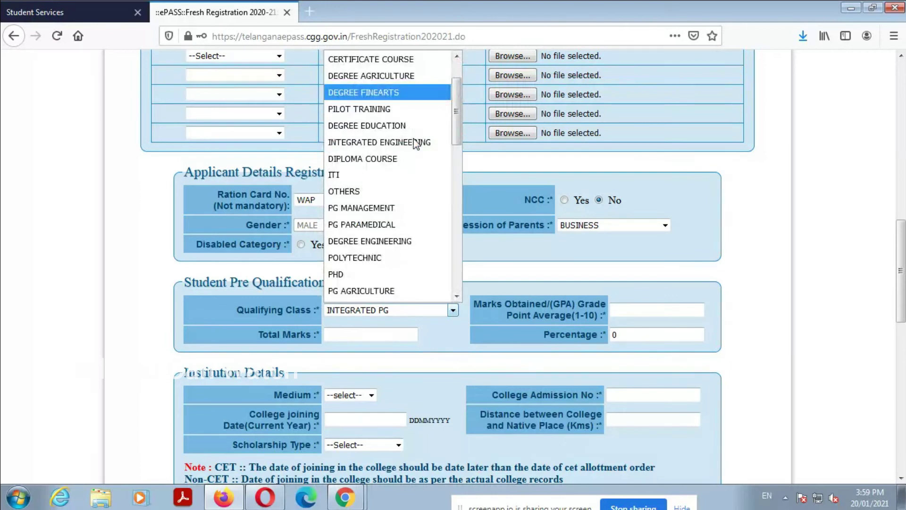
scroll(415, 143, "down", 1)
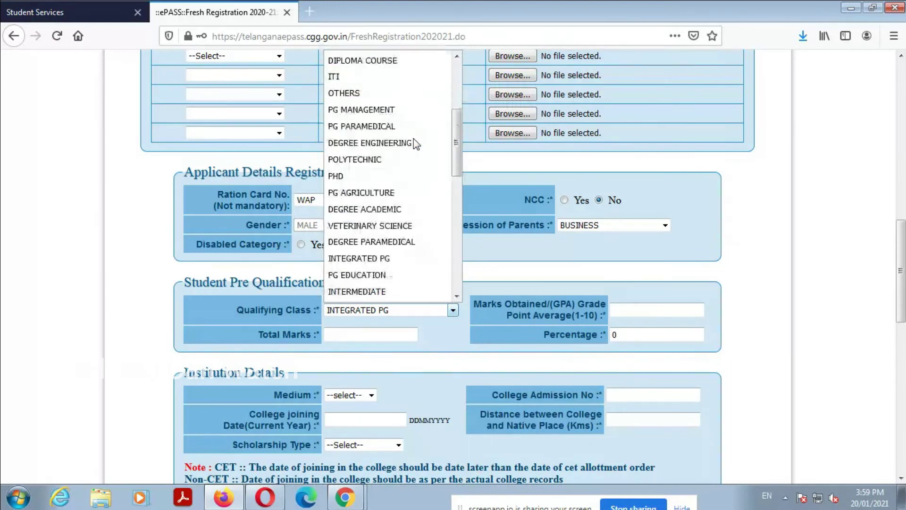
left_click(377, 291)
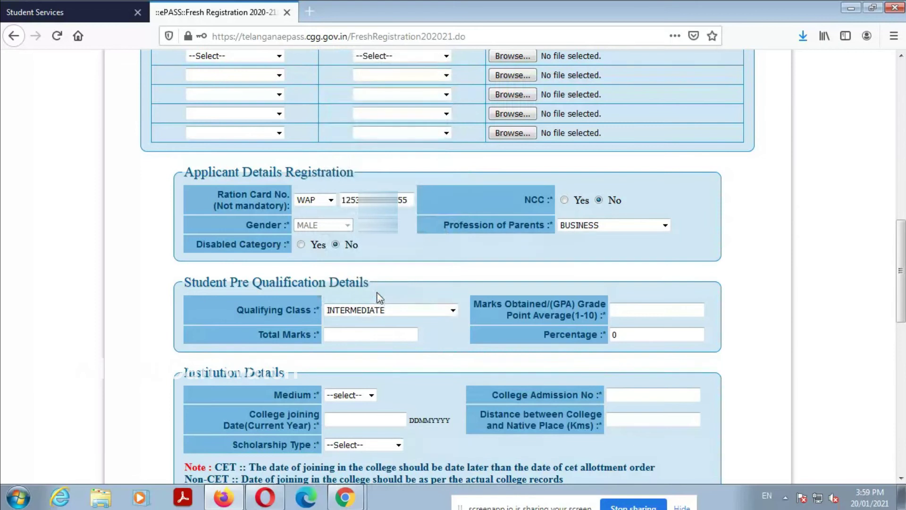
Step: Enter 685 marks obtained out of 1000 total marks
left_click(665, 313)
left_click(675, 308)
left_click(675, 308)
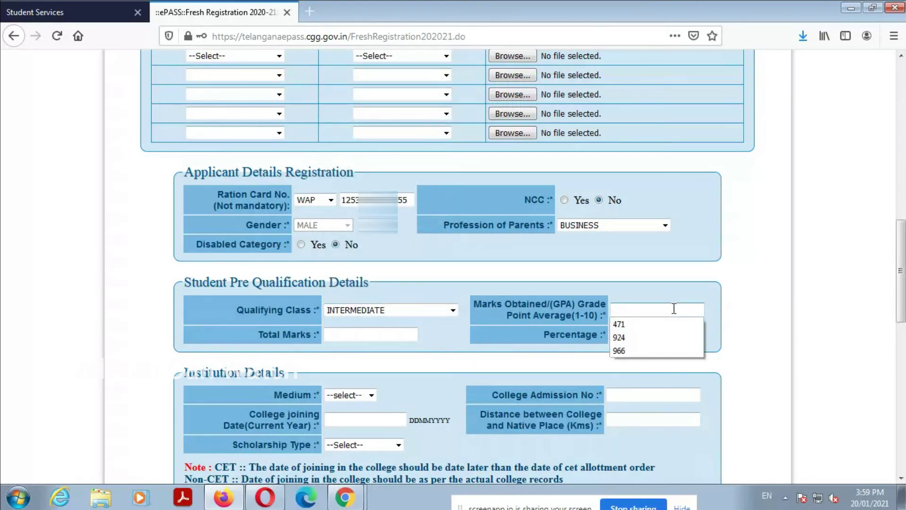
type("685")
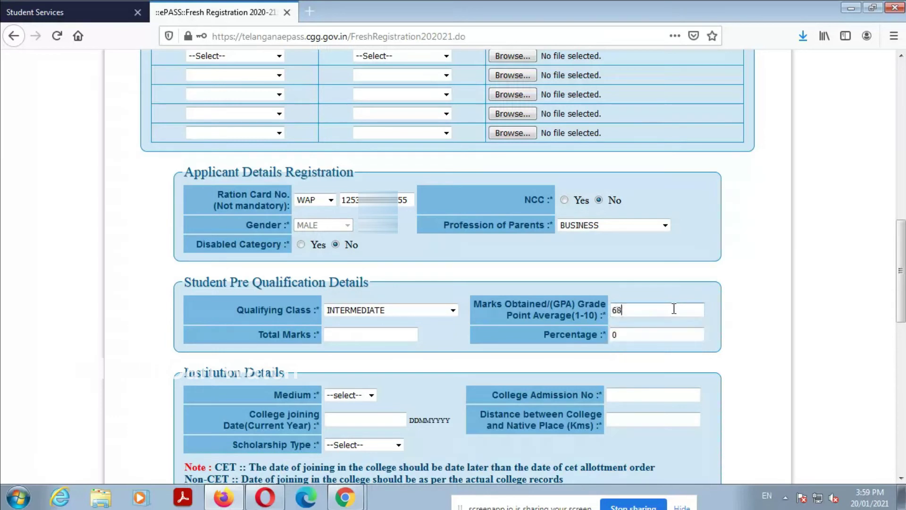
key("Tab")
type("1000")
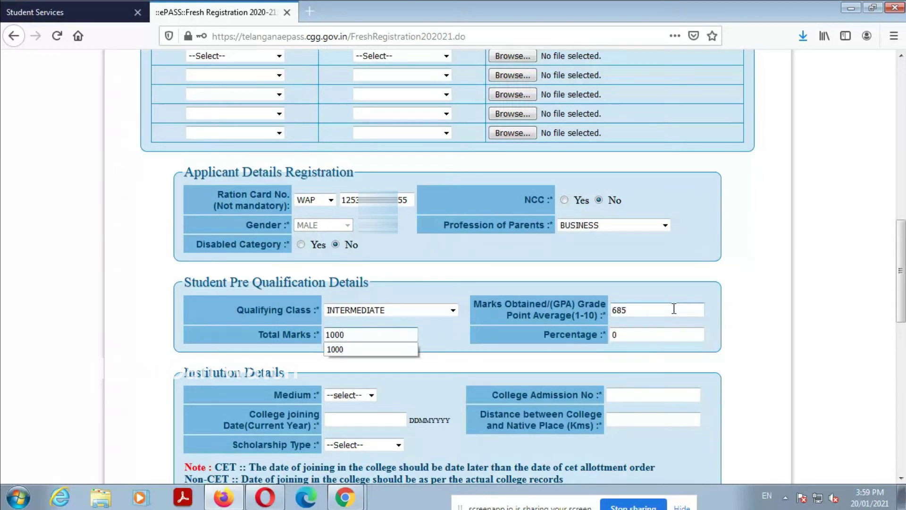
key("Tab")
Step: Pick a medium of instruction, autofill the college admission number, and set joining date 01112020
scroll(448, 335, "down", 5)
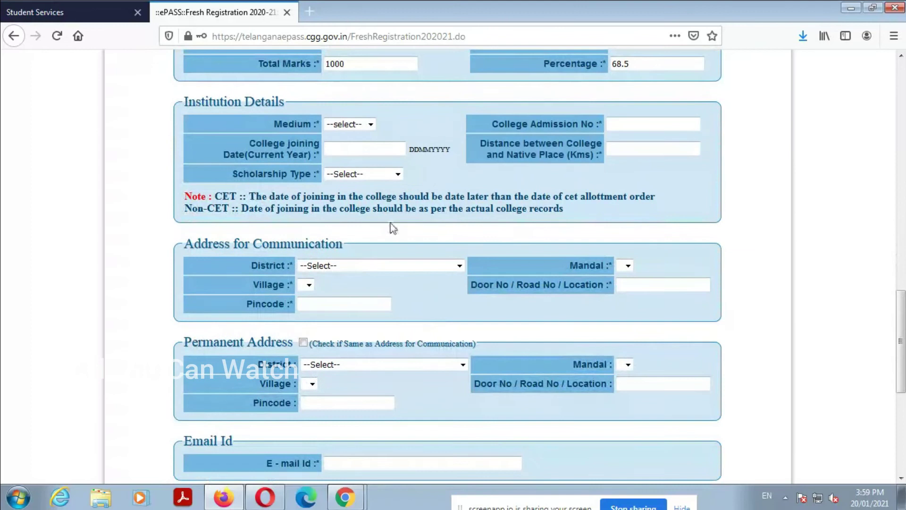
left_click(349, 124)
left_click(356, 172)
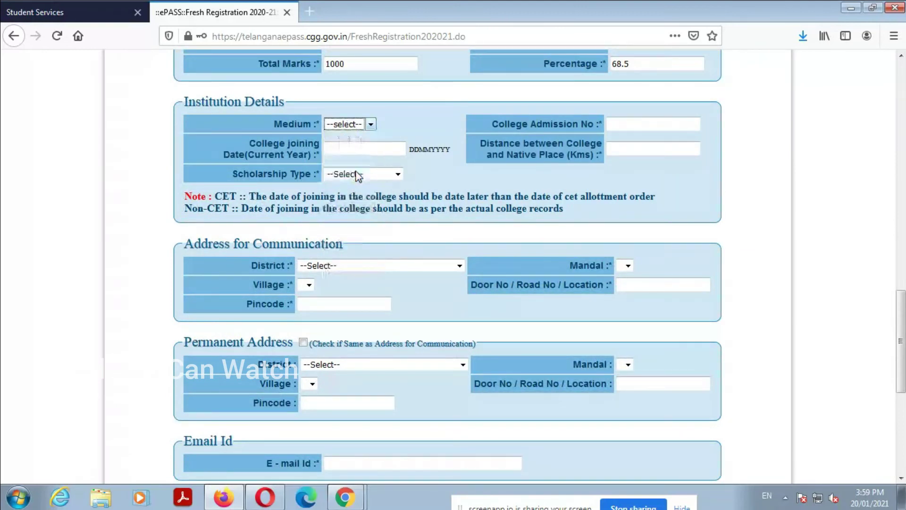
left_click(659, 124)
left_click(643, 148)
left_click(364, 148)
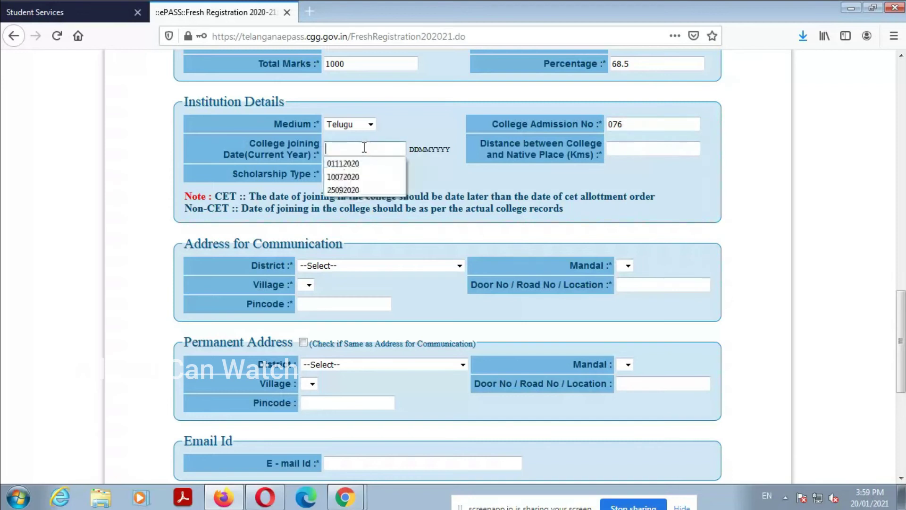
left_click(364, 164)
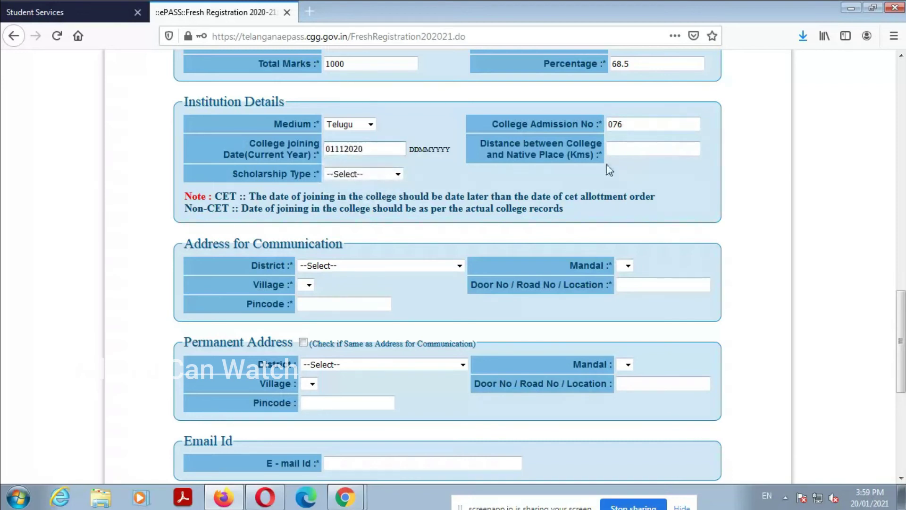
Step: Change the medium to English, enter distance 25 km, and choose Day Scholar(DS) scholarship type
left_click(353, 124)
left_click(351, 159)
left_click(653, 150)
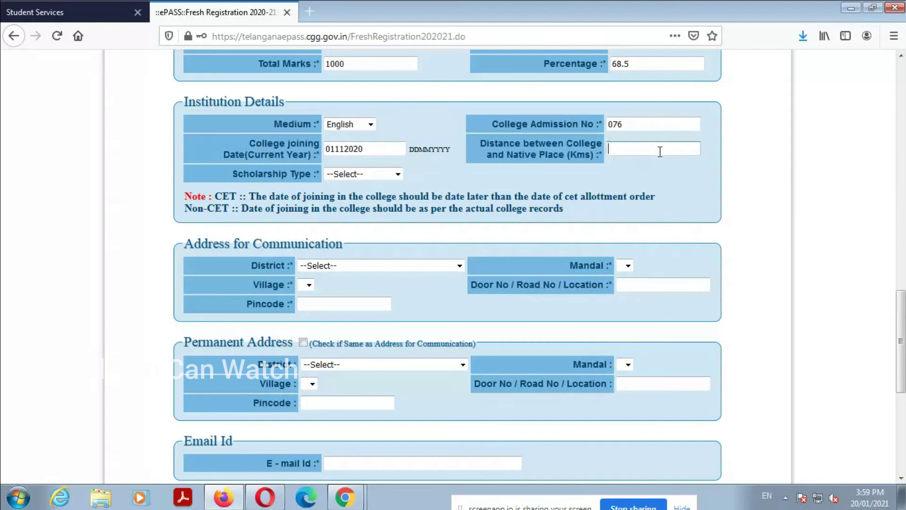
type("25")
left_click(335, 175)
left_click(347, 204)
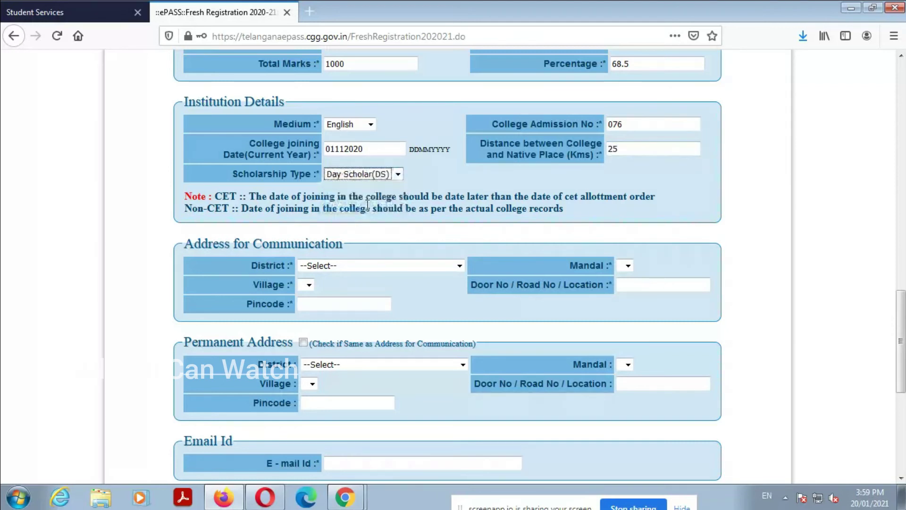
scroll(361, 206, "down", 3)
left_click(361, 200)
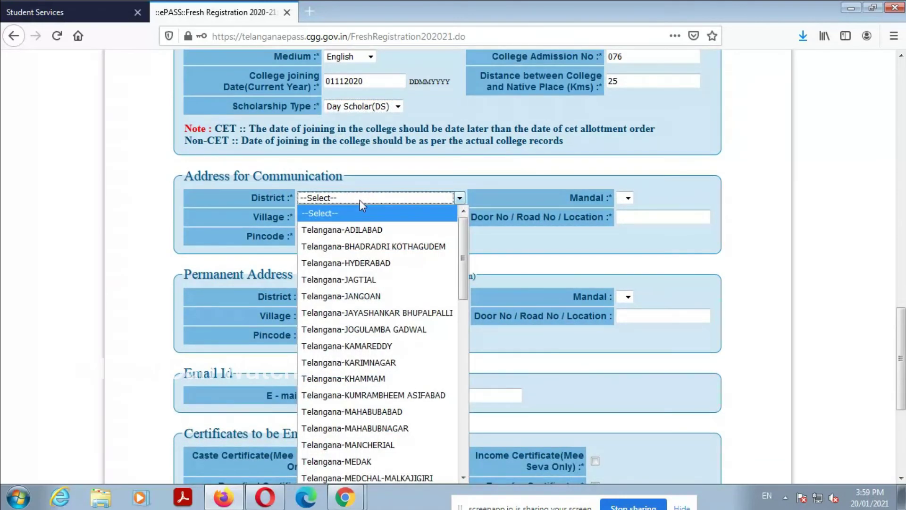
Step: Choose the communication address district, mandal and village, correcting the mandal on a second try
scroll(368, 236, "down", 5)
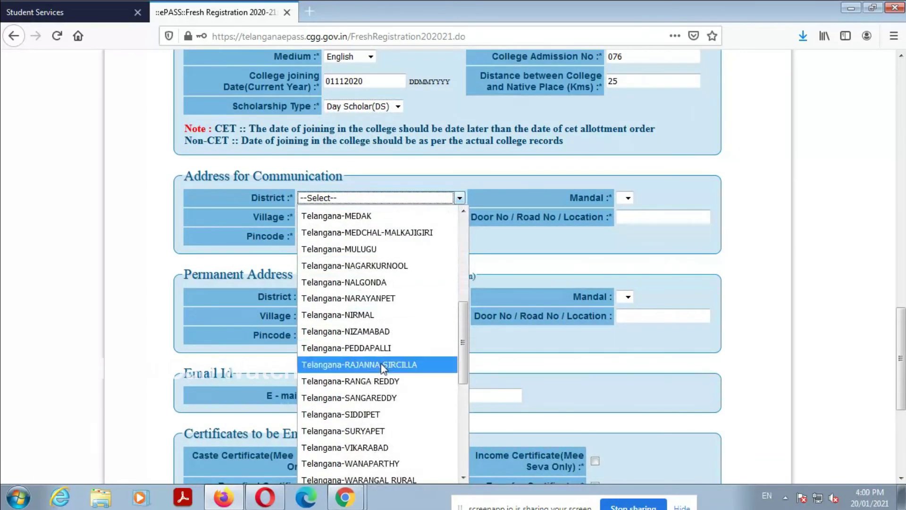
left_click(379, 380)
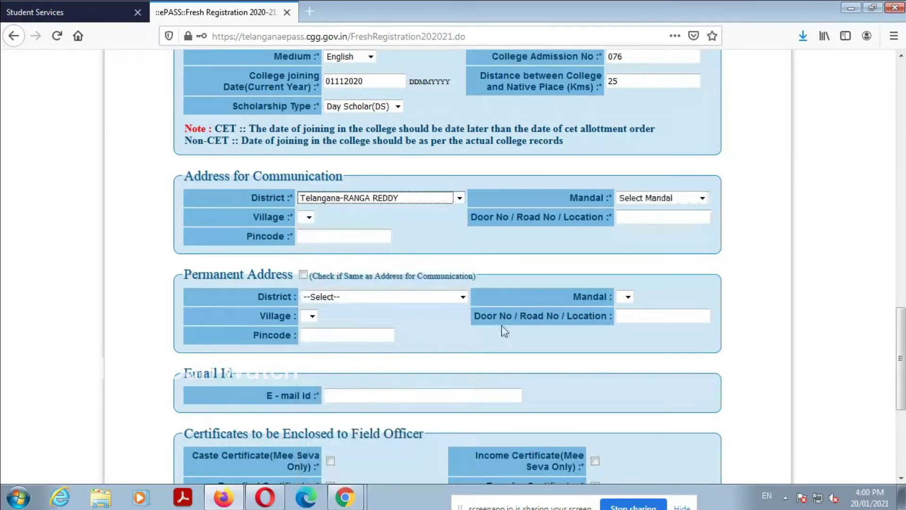
left_click(673, 198)
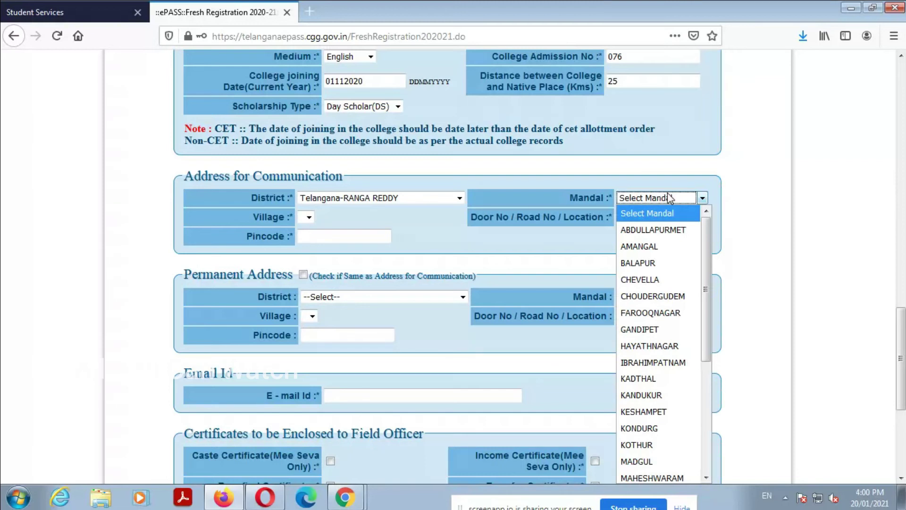
key("s")
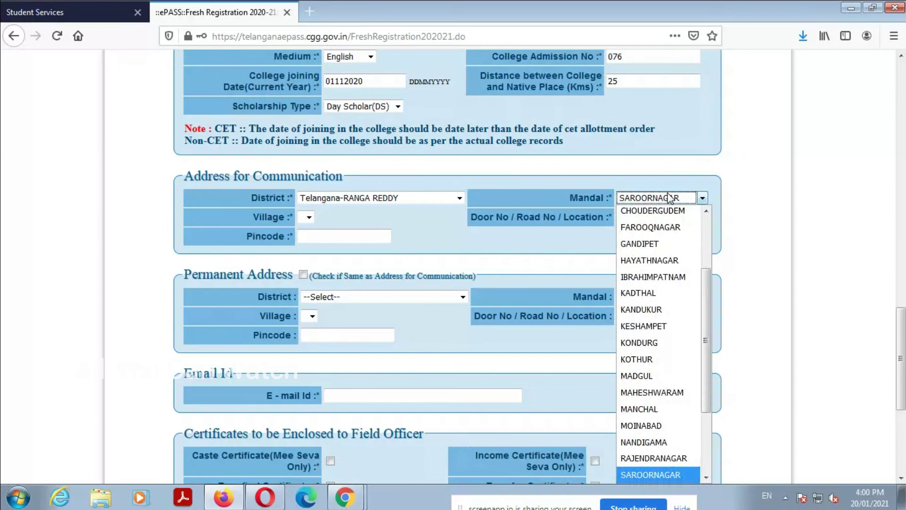
left_click(670, 197)
left_click(360, 218)
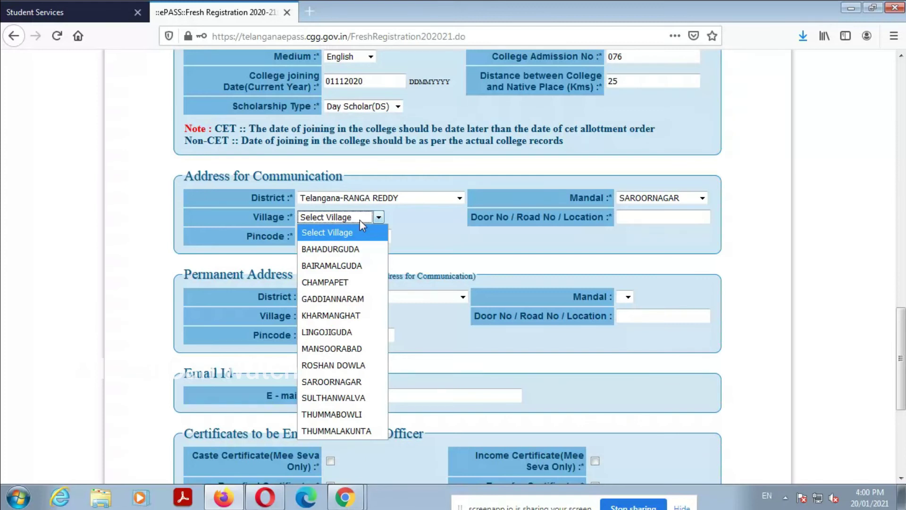
left_click(666, 199)
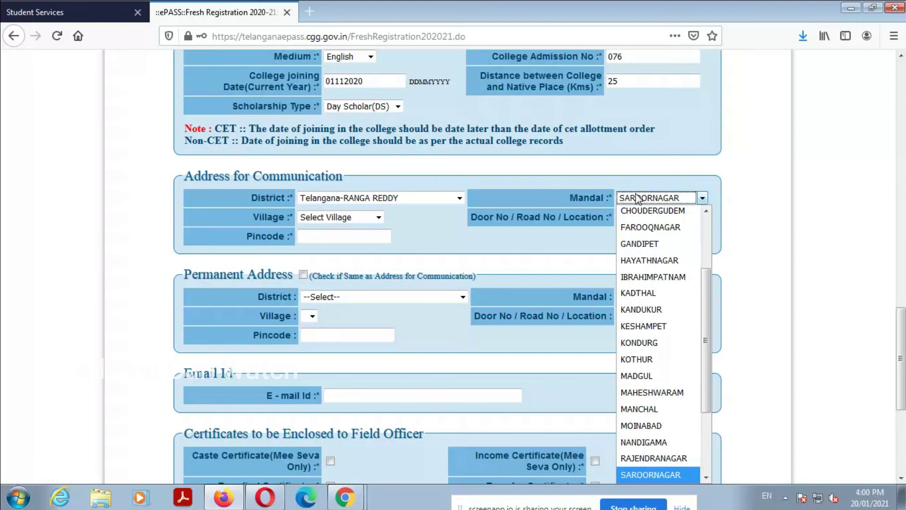
key("h")
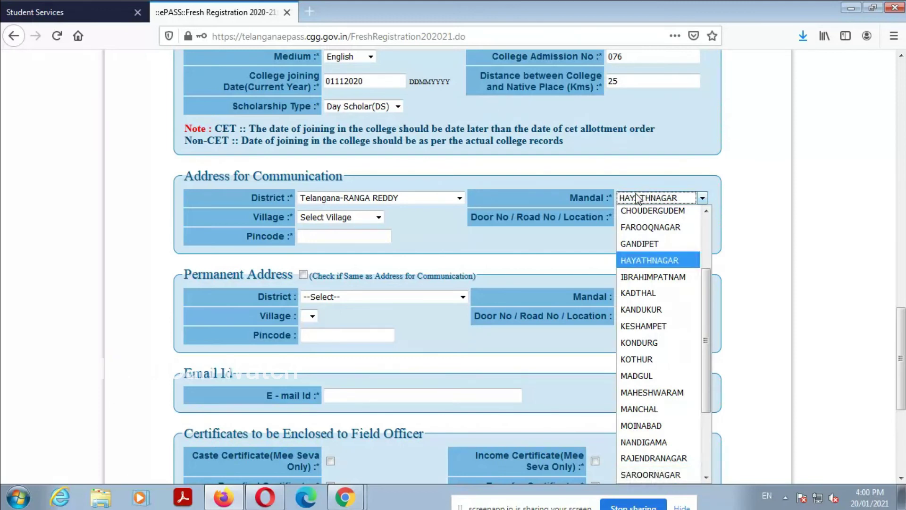
key("Return")
left_click(368, 218)
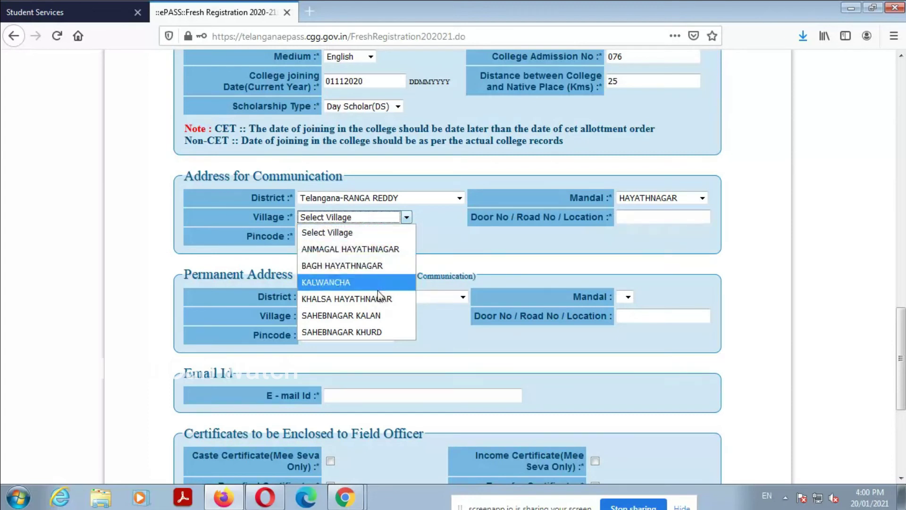
left_click(381, 313)
Step: Enter the door number and pincode, and make the permanent address match the communication address
left_click(647, 216)
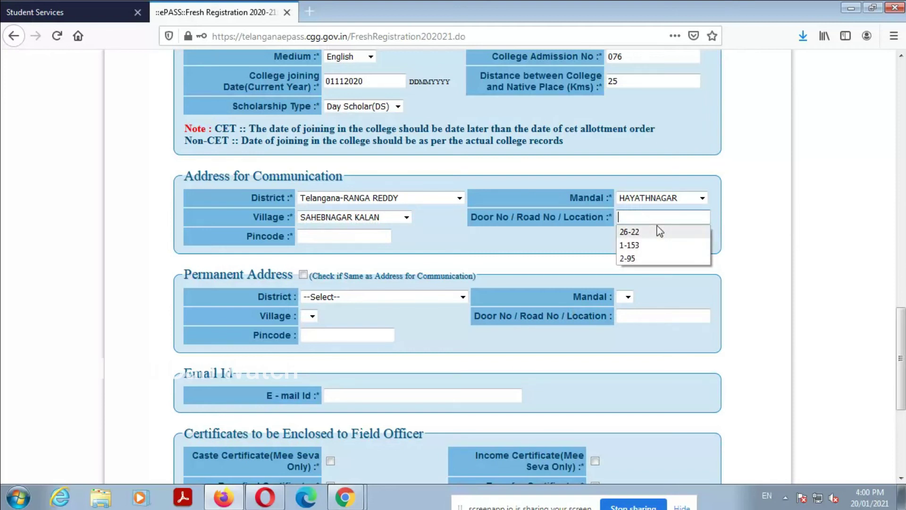
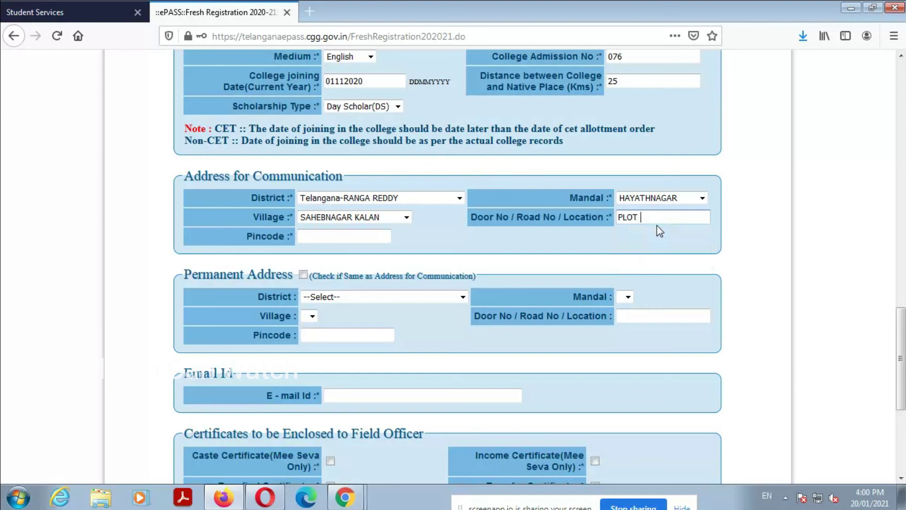
left_click(313, 236)
left_click(313, 236)
type("500070")
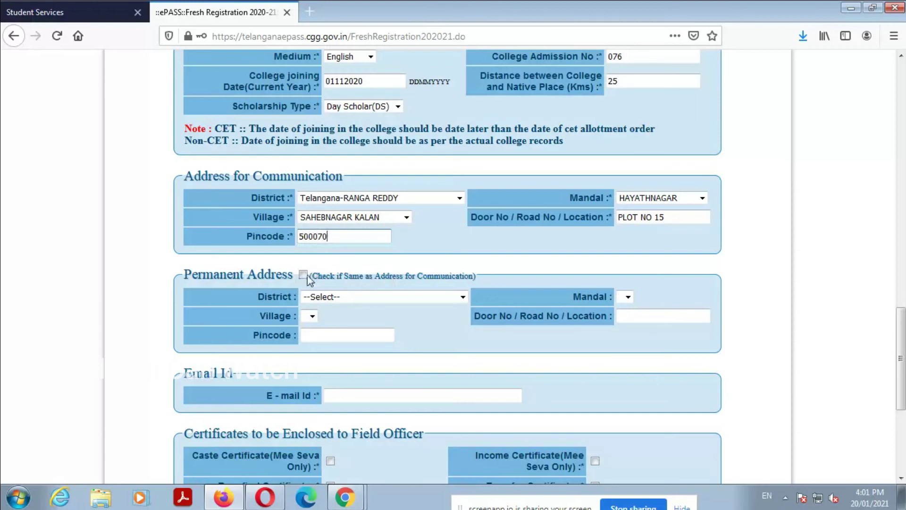
left_click(303, 275)
scroll(457, 309, "down", 3)
Step: Fill in the student's e-mail address
left_click(350, 259)
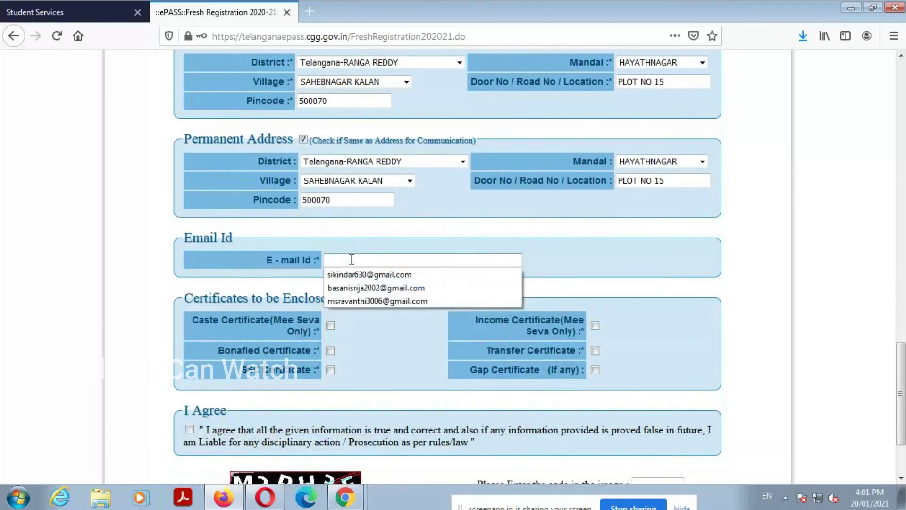
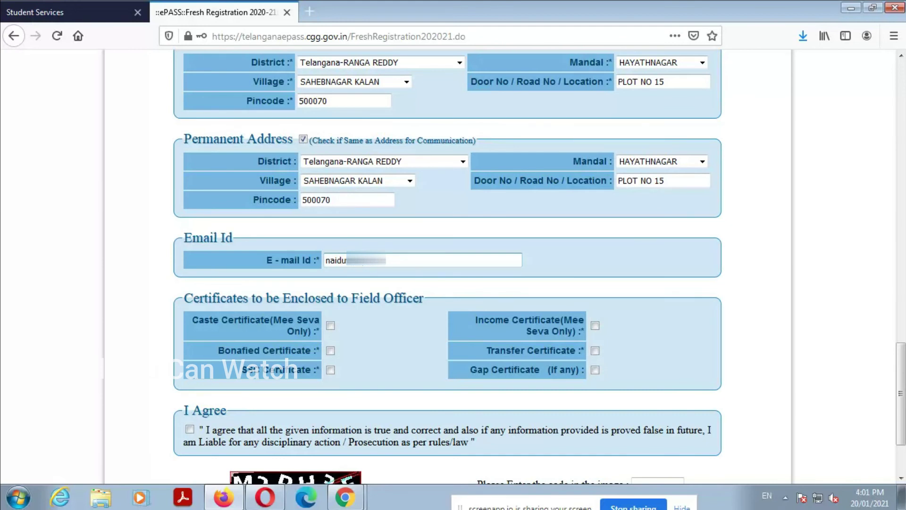
key("Tab")
Step: Mark Caste, Income, Bonafied, Transfer and SSC certificates as enclosed and accept the I Agree declaration
key("space")
key("Tab")
key("space")
key("Tab")
key("space")
key("Tab")
key("space")
key("Tab")
key("space")
key("Tab")
key("space")
Step: Enter the image code and submit the application
key("Tab")
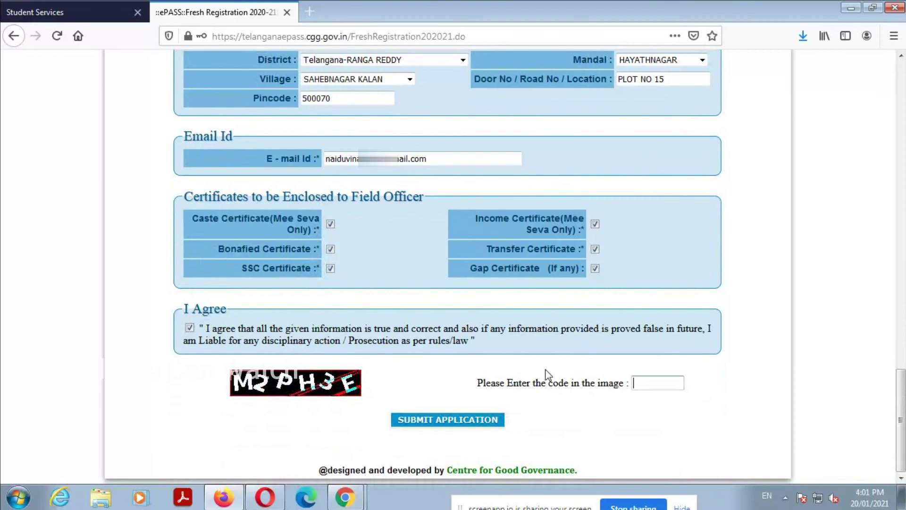
type("M2PH3E")
left_click(491, 420)
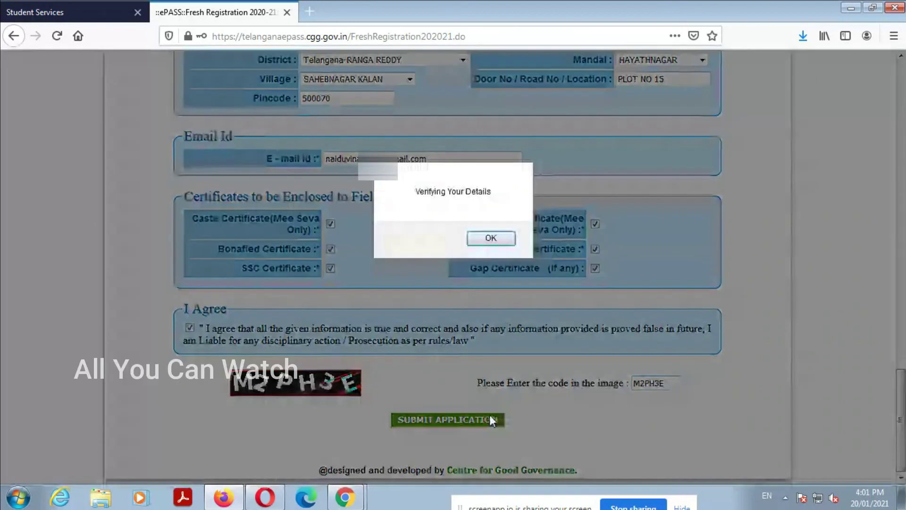
Step: Replace the prefilled high security password with the mobile password, submit it, and decline Firefox's password update
left_click(490, 238)
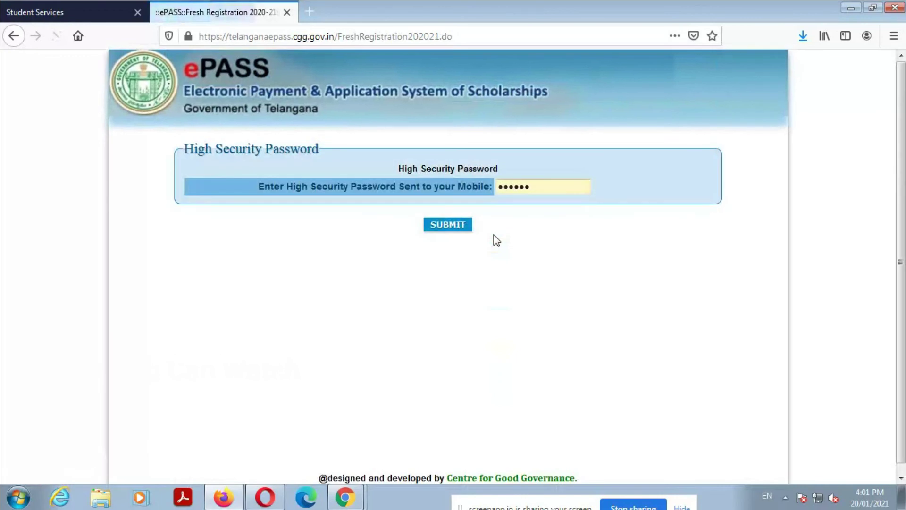
double_click(542, 188)
key("BackSpace")
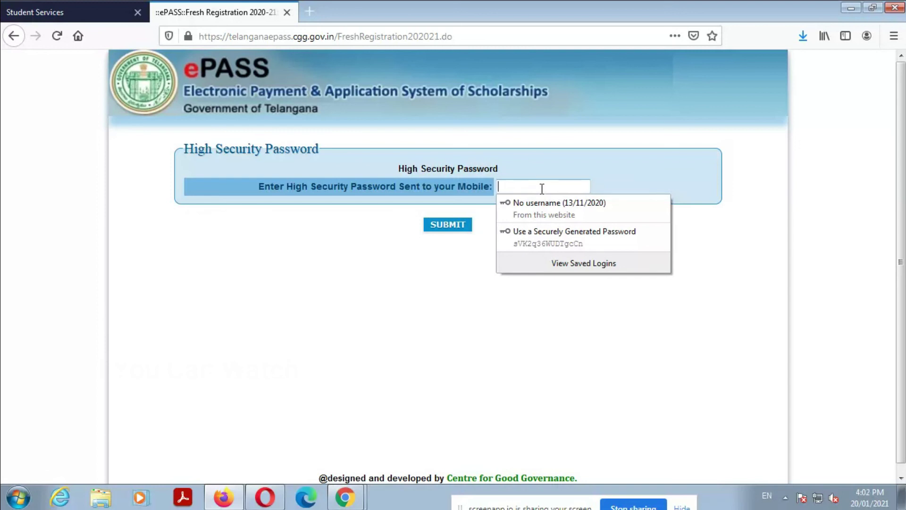
type("123")
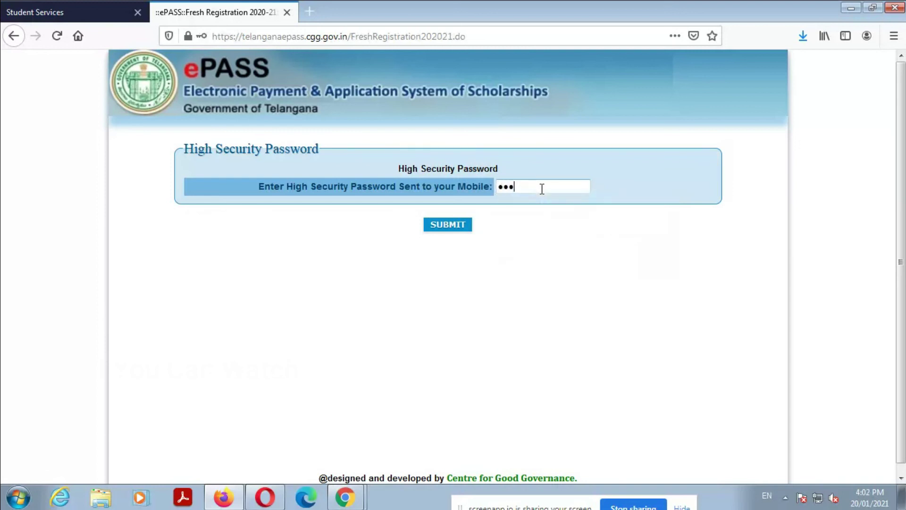
type("456")
left_click(461, 224)
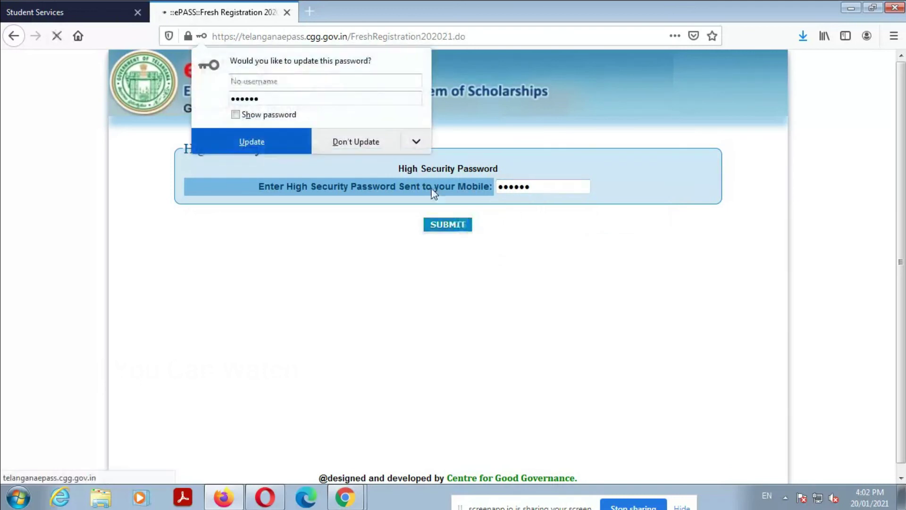
left_click(354, 142)
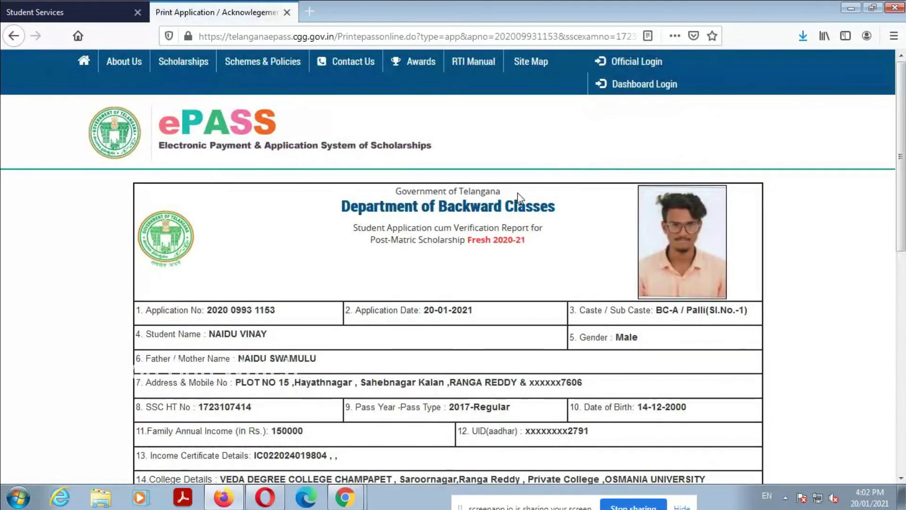
Step: Print the application report, confirming the print dialog twice, then go back to the list
scroll(404, 310, "down", 10)
left_click(415, 259)
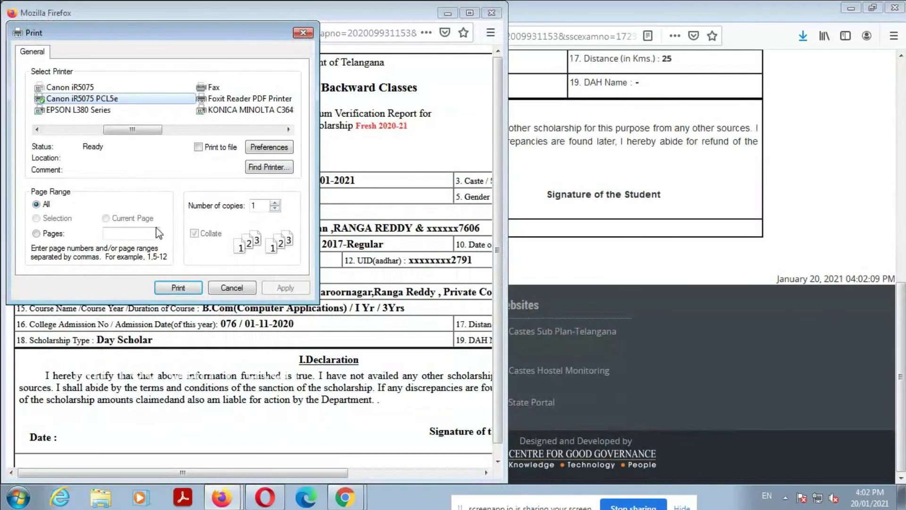
left_click(178, 287)
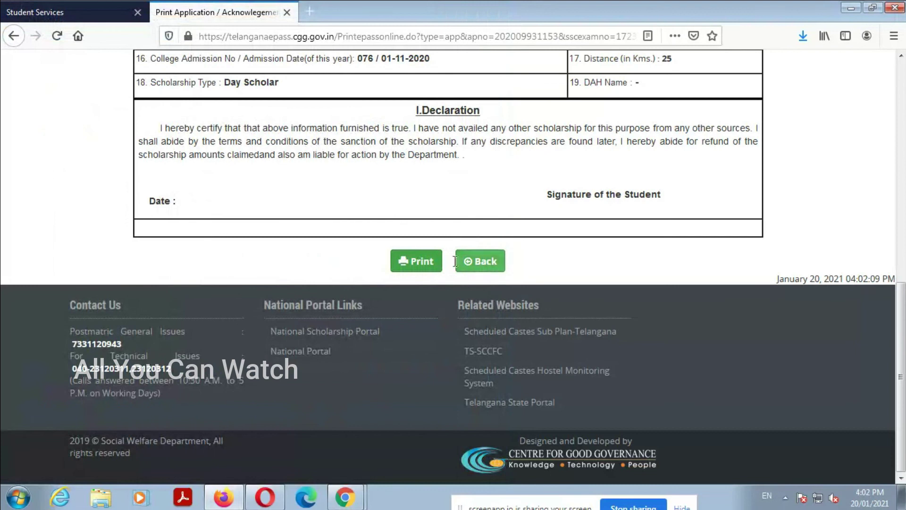
left_click(422, 265)
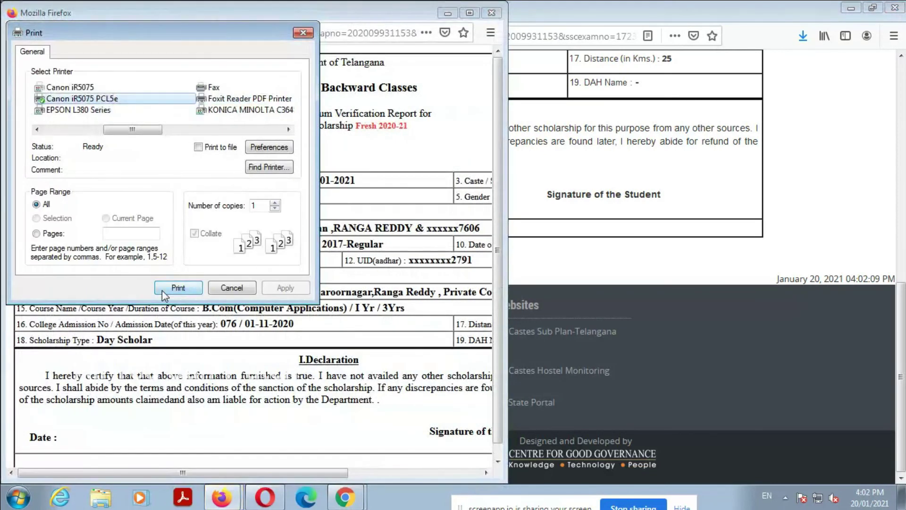
left_click(163, 290)
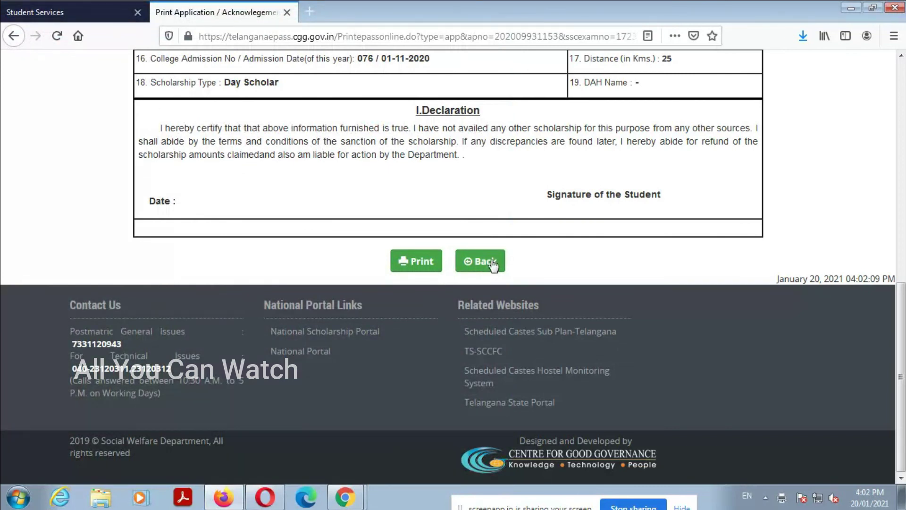
left_click(493, 265)
Step: Print the acknowledgement and return to the Print Application / Acknowledgement page
left_click(637, 157)
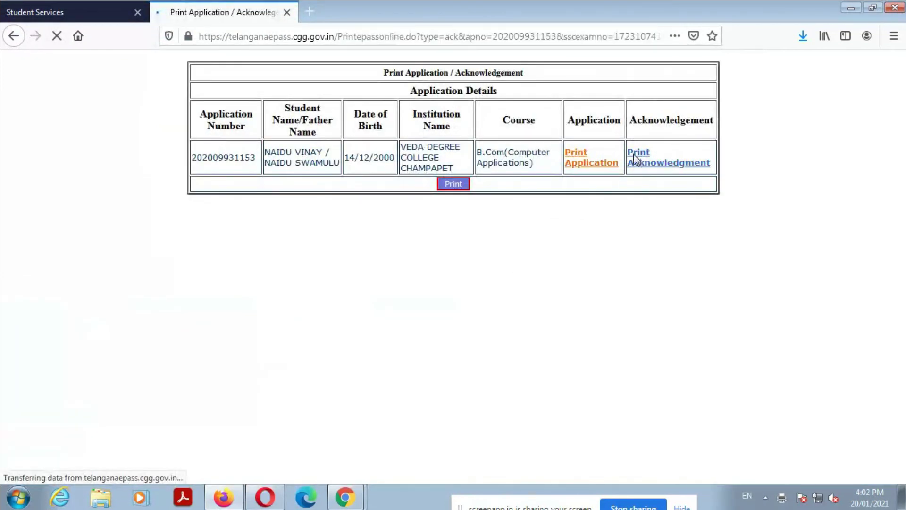
scroll(411, 278, "down", 8)
left_click(418, 261)
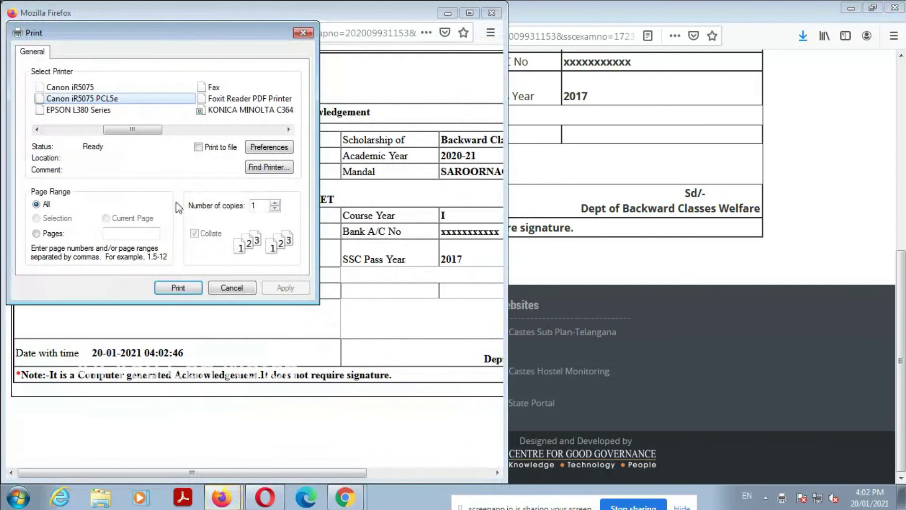
left_click(178, 287)
left_click(474, 263)
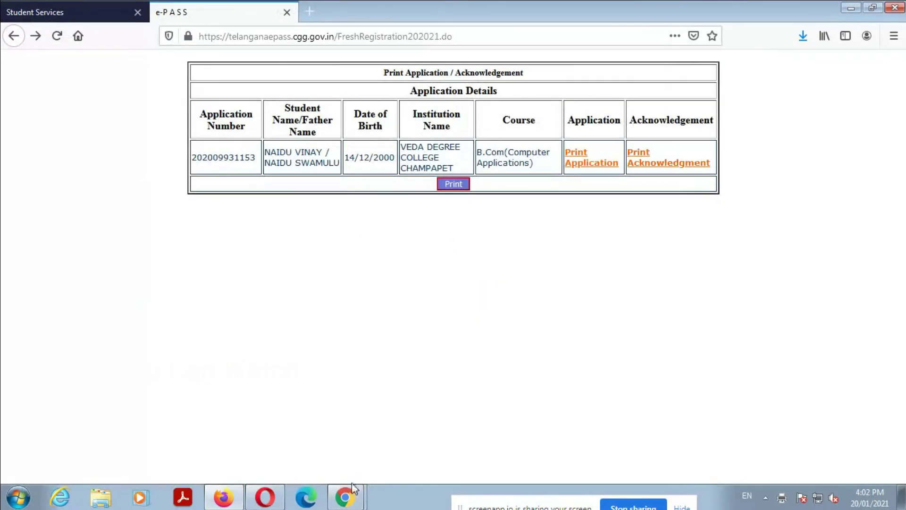